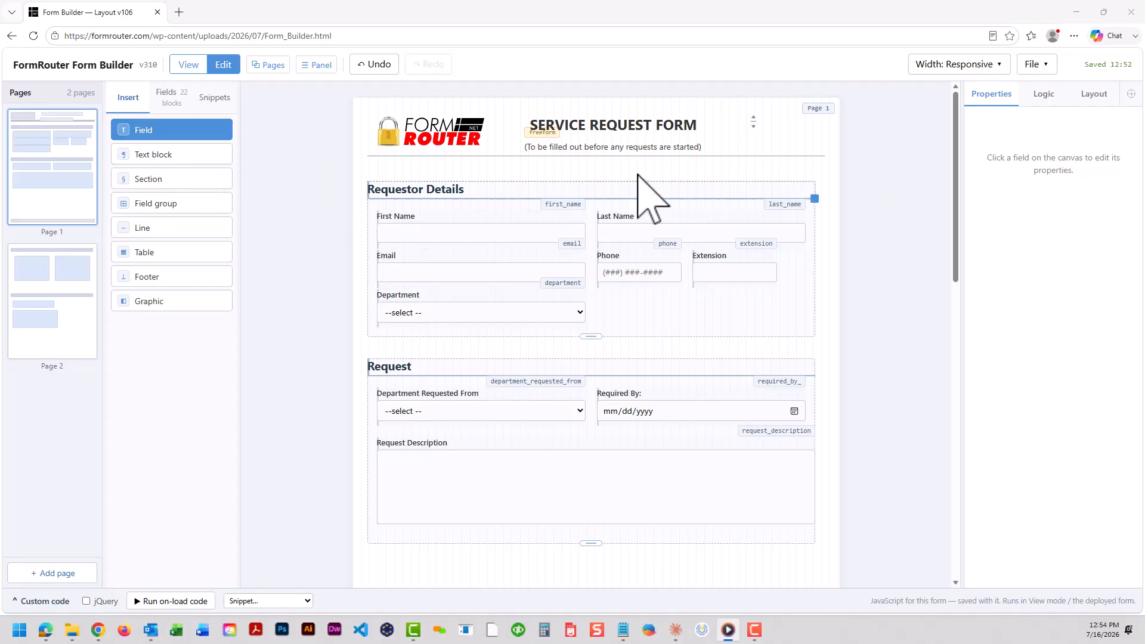
# Export the form as a PDF named form-2026-07-16
pyautogui.click(1032, 66)
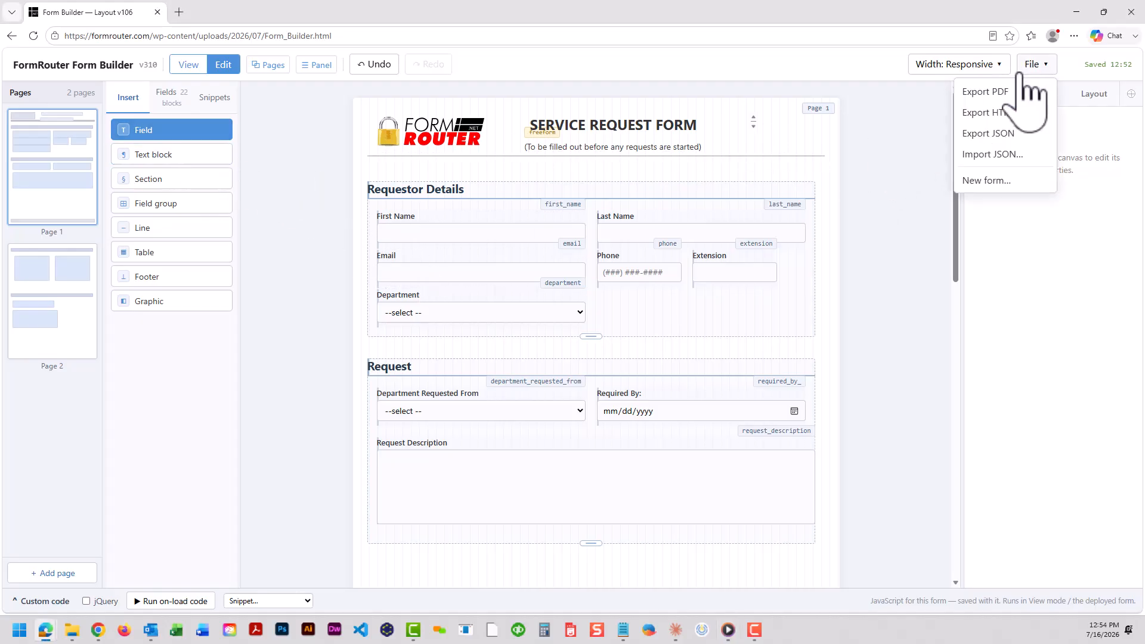
pyautogui.click(1004, 93)
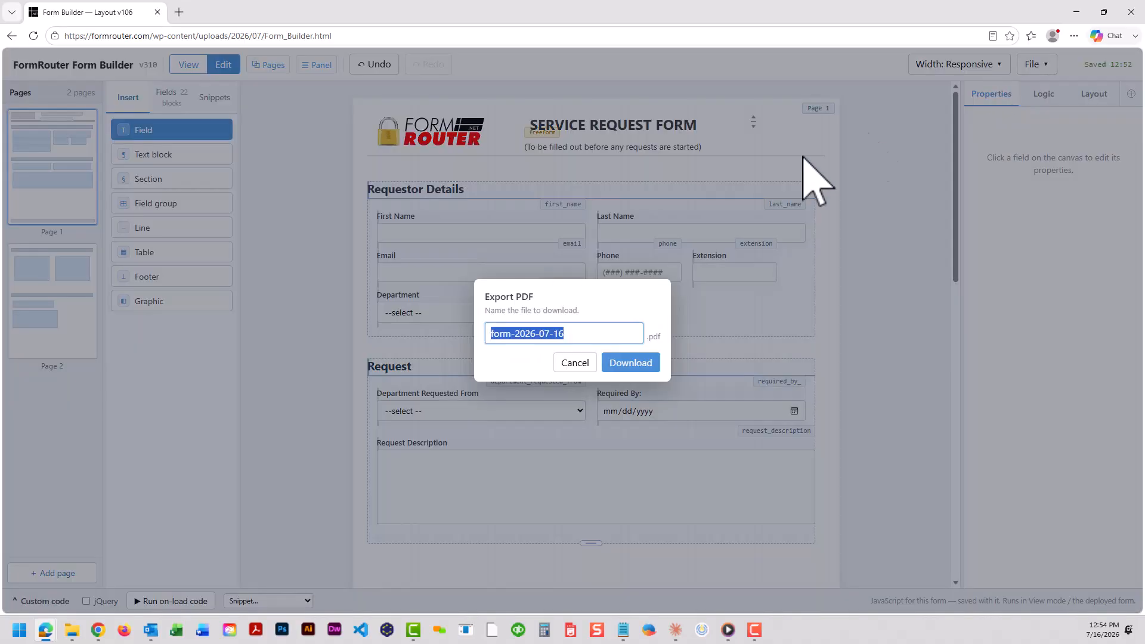
pyautogui.click(633, 363)
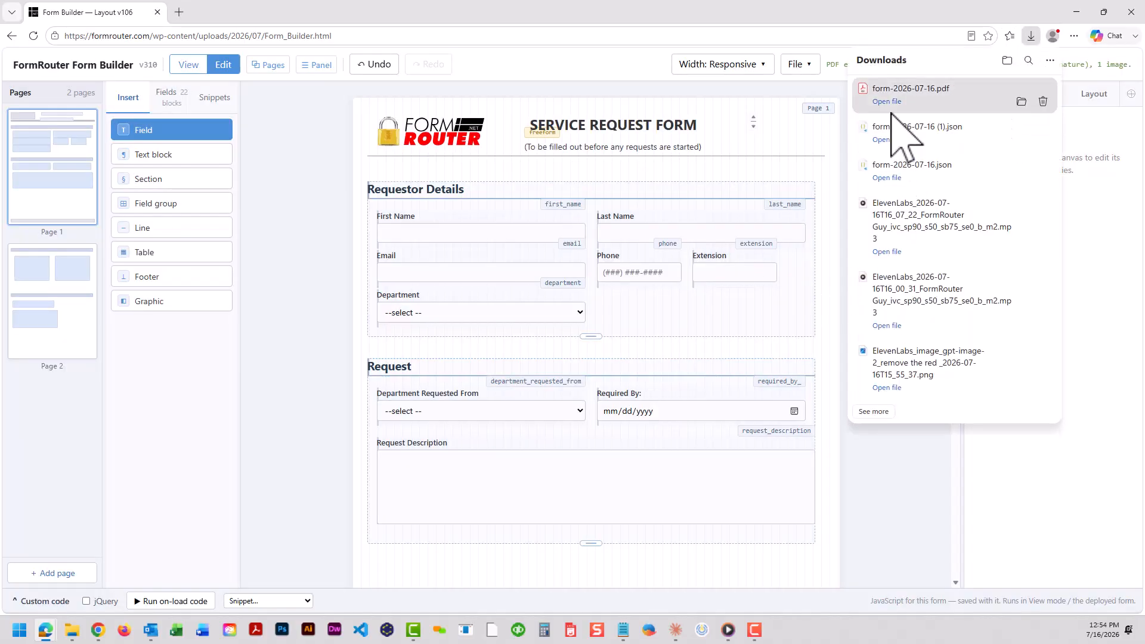
pyautogui.click(873, 93)
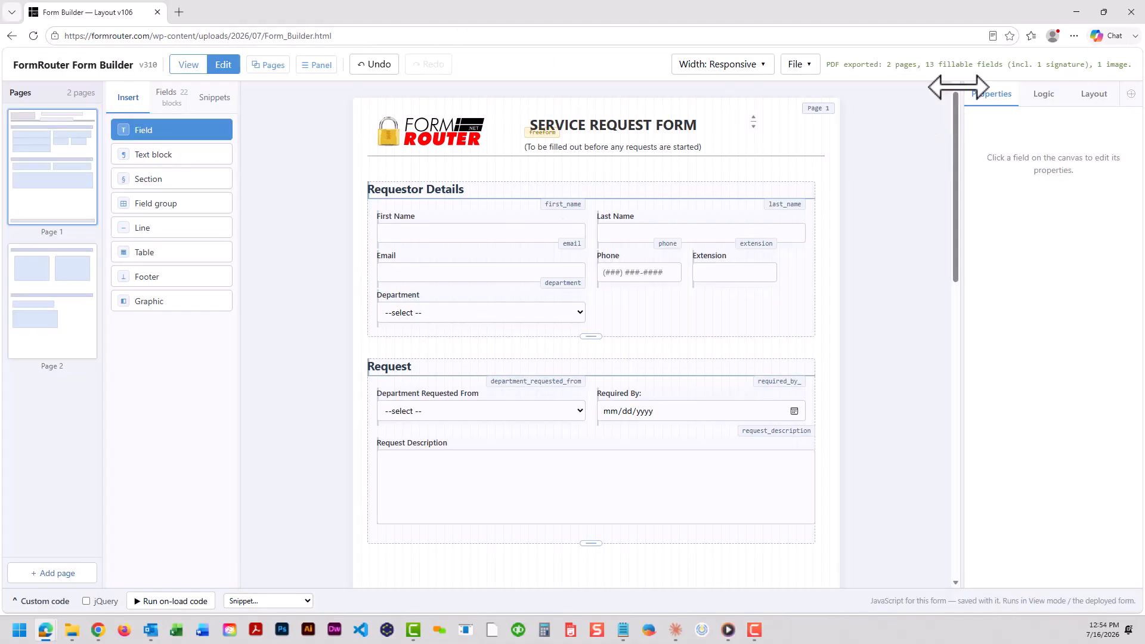
# Export the form as a paged standalone HTML file named form-2026-07-16 and open it in the browser
pyautogui.click(809, 65)
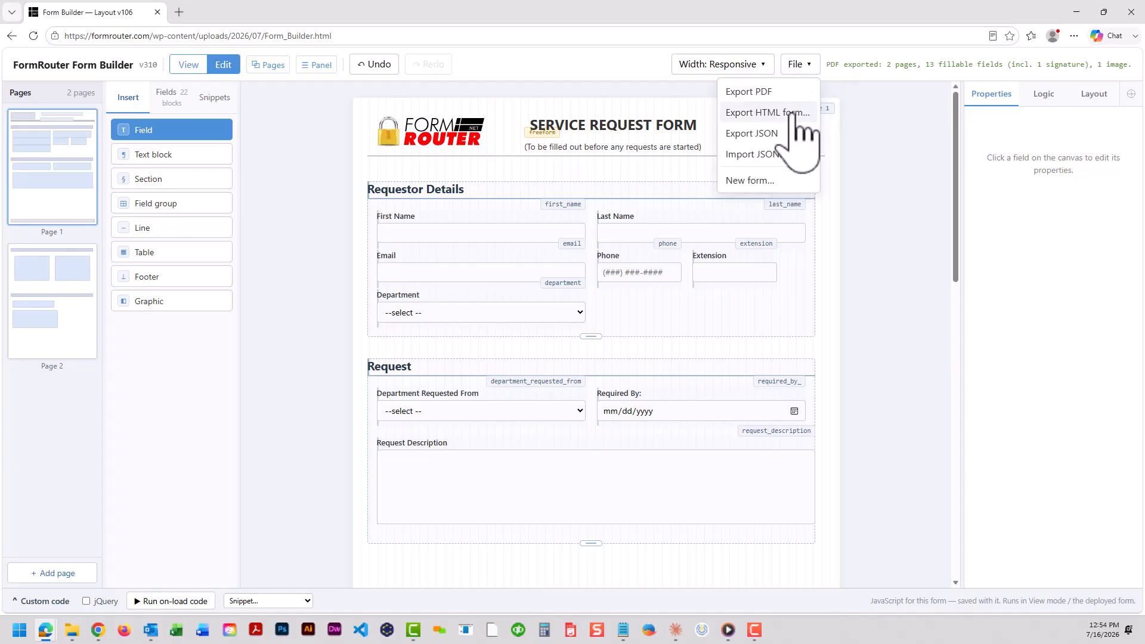
pyautogui.click(796, 113)
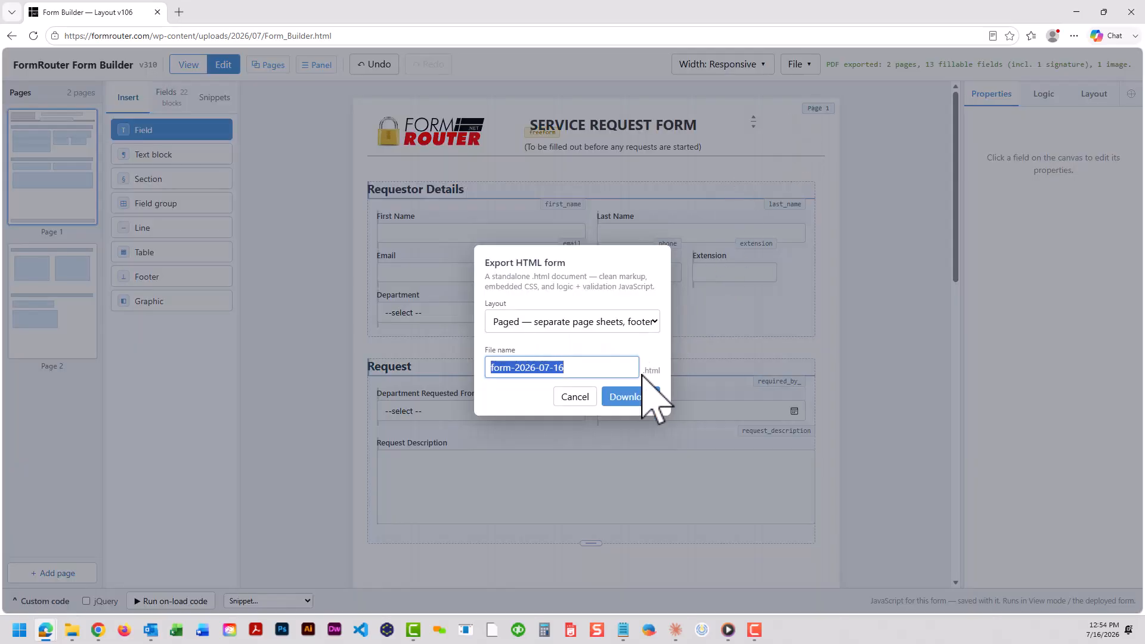
pyautogui.click(637, 398)
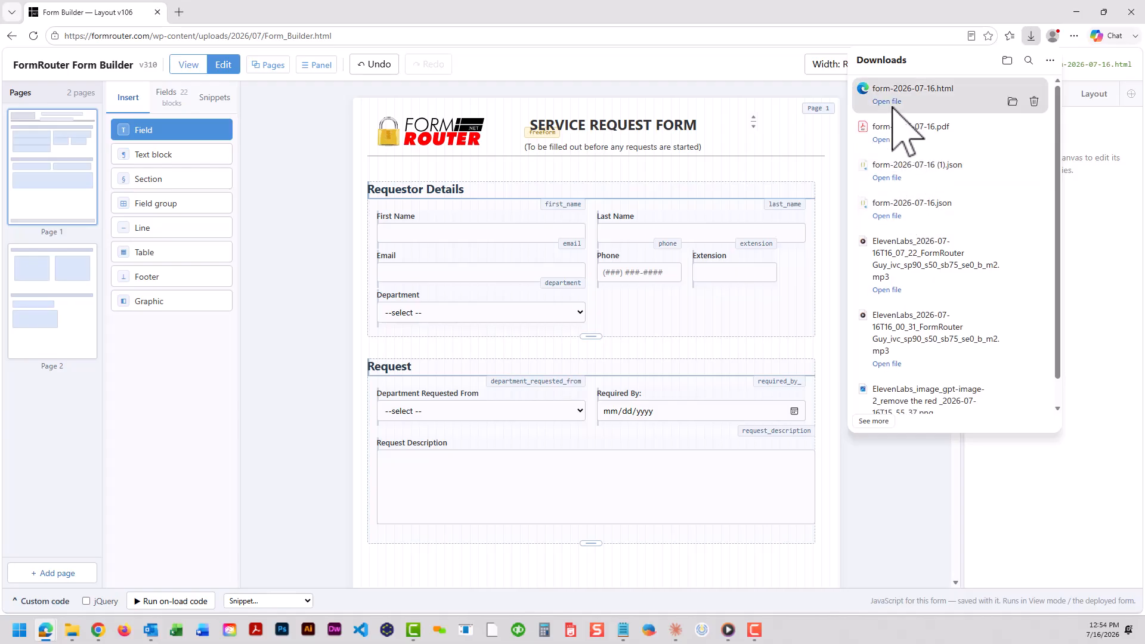
pyautogui.click(888, 101)
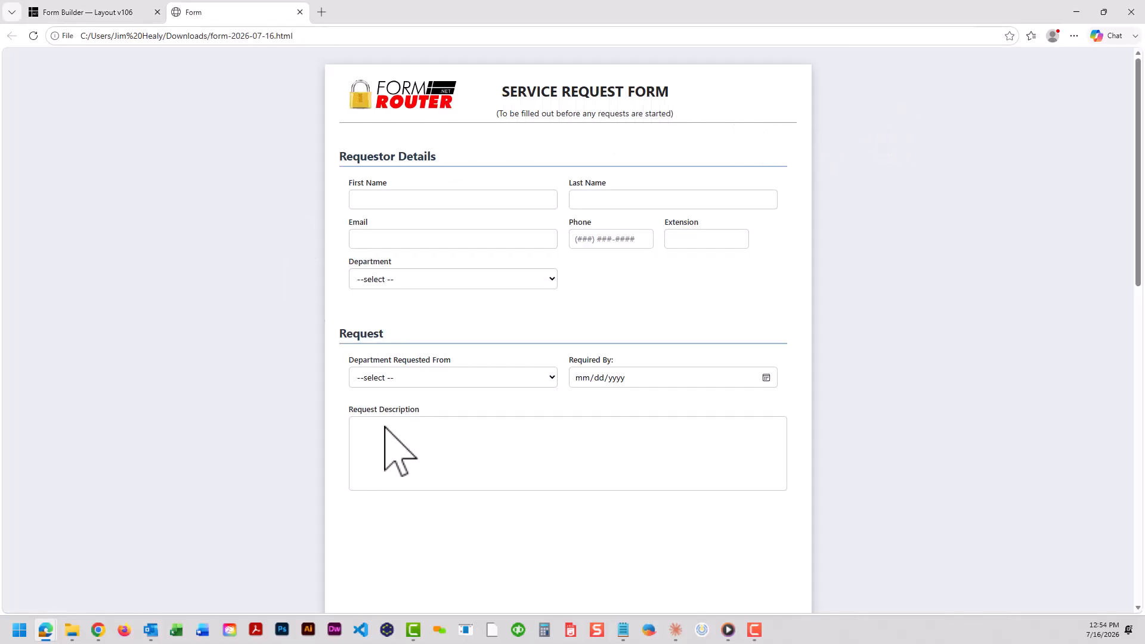
pyautogui.scroll(-4, 544, 374)
pyautogui.scroll(-8, 544, 374)
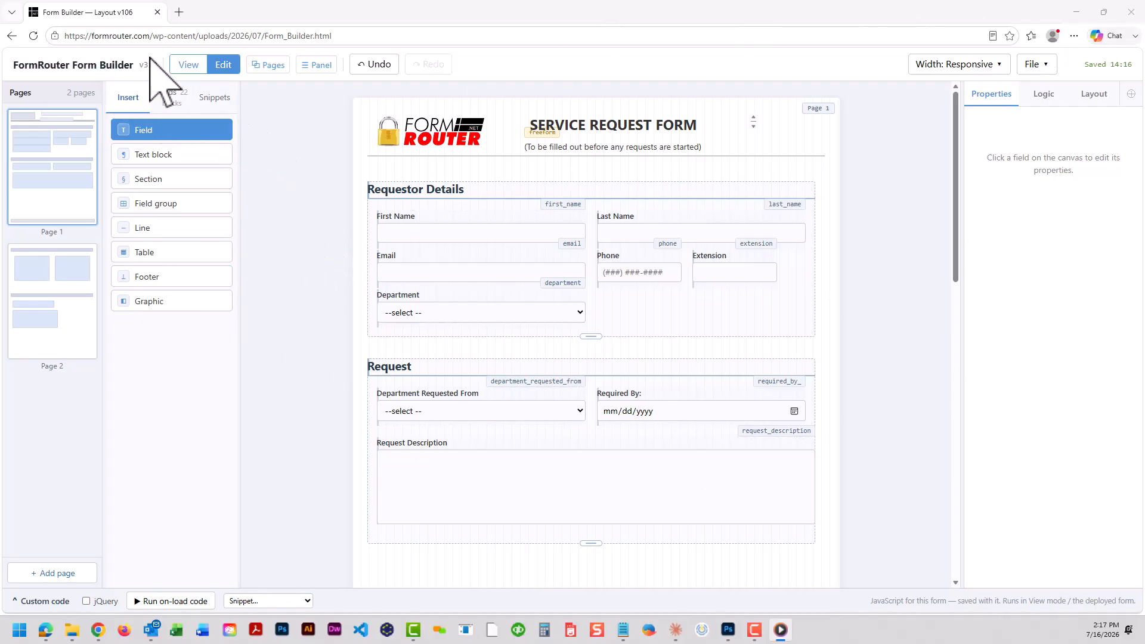
# Preview the form in View mode, then browse the saved snippets panel
pyautogui.click(188, 64)
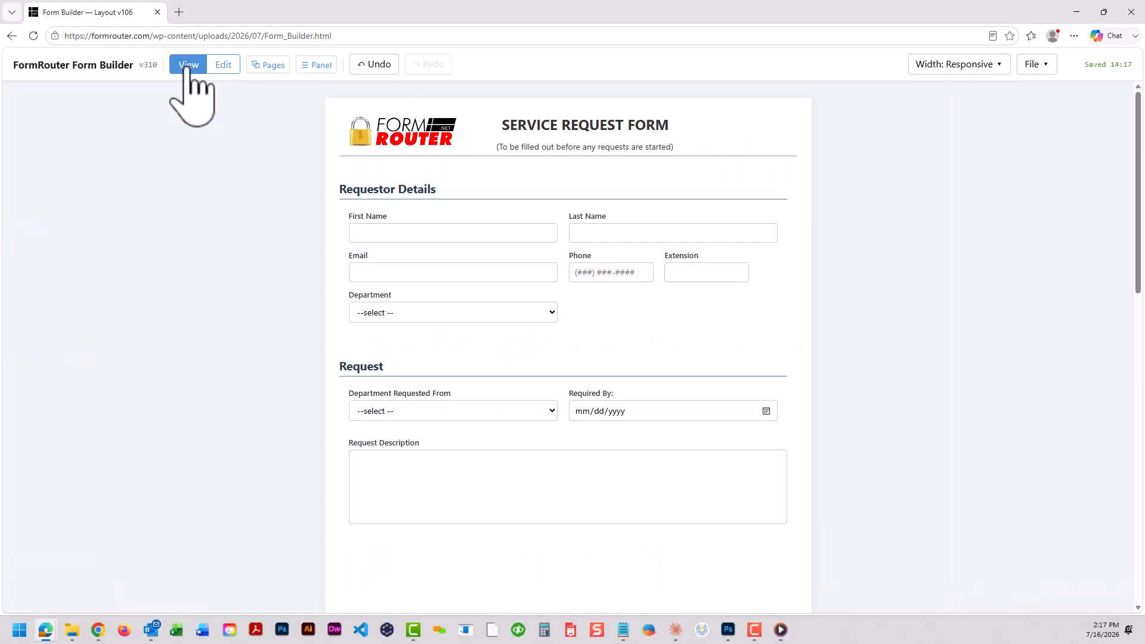
pyautogui.click(224, 64)
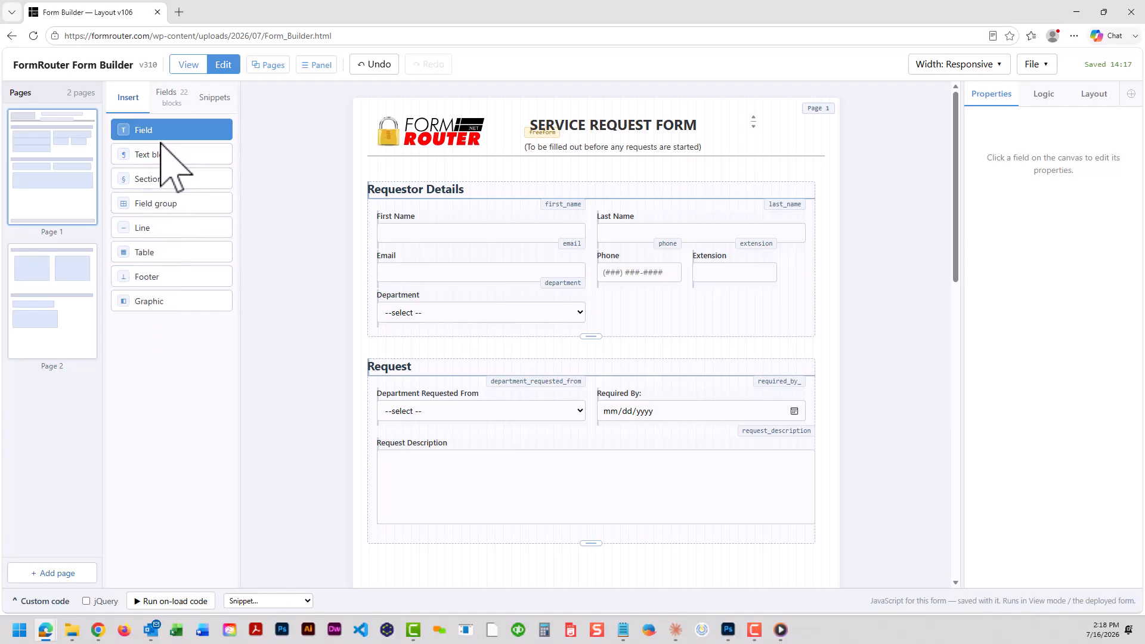
pyautogui.click(216, 99)
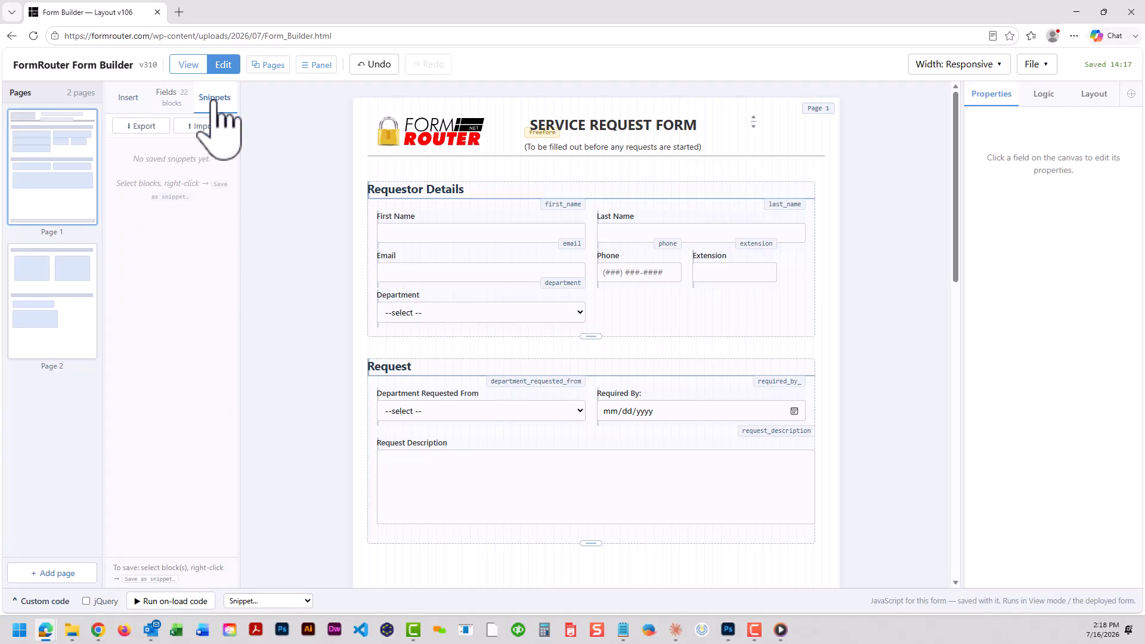
pyautogui.click(120, 98)
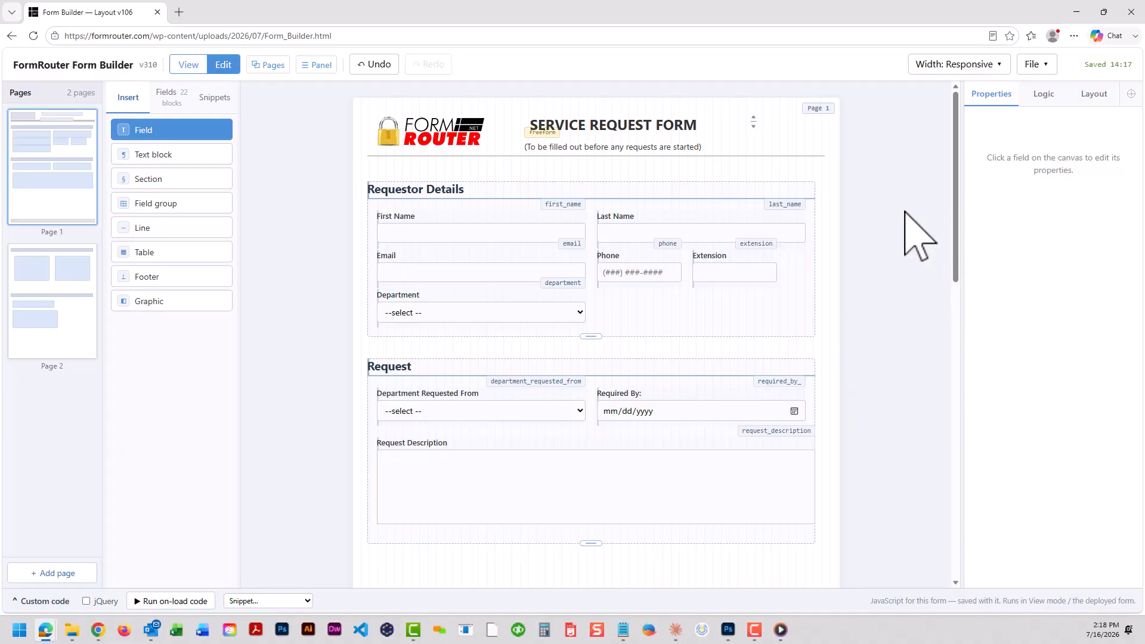
# Inspect the properties of the Last Name field and the form title text block
pyautogui.click(794, 234)
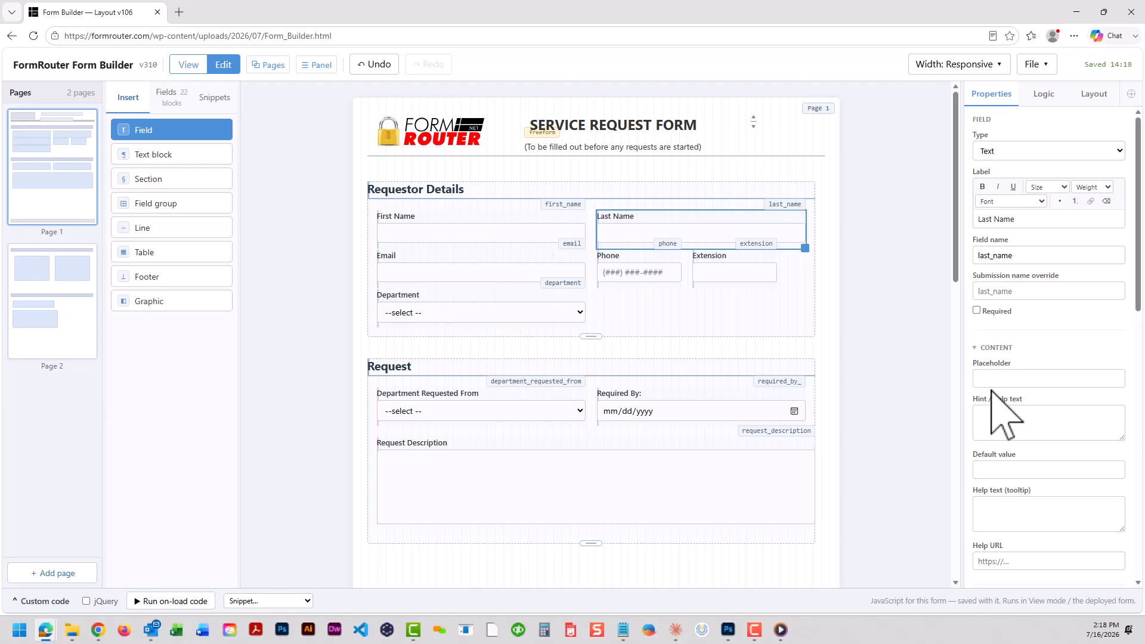
pyautogui.click(642, 126)
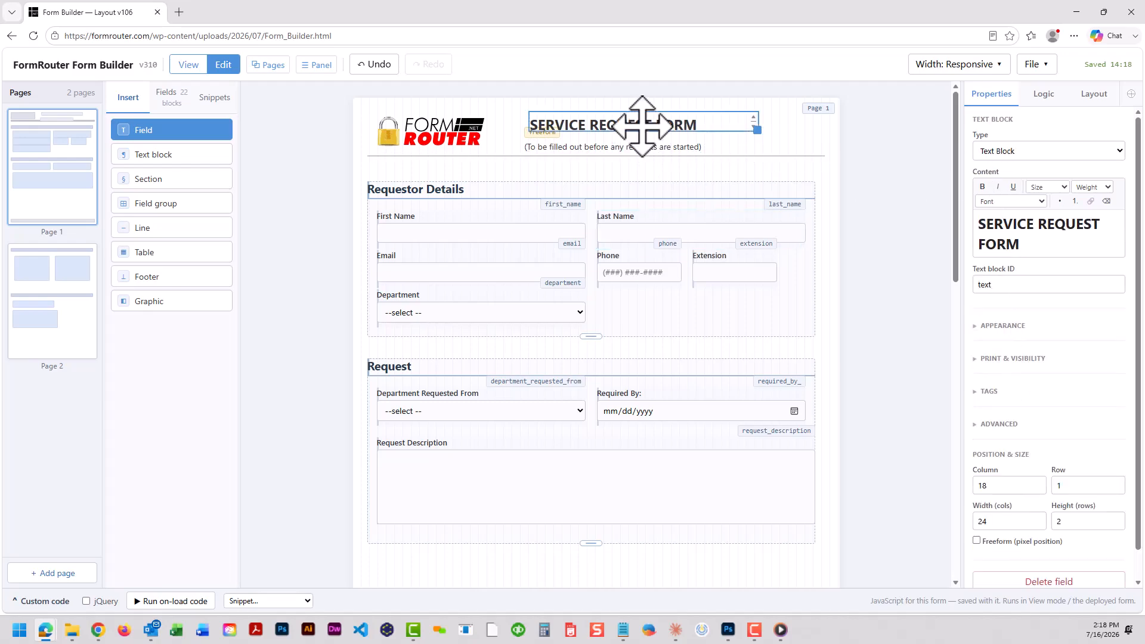
pyautogui.click(643, 231)
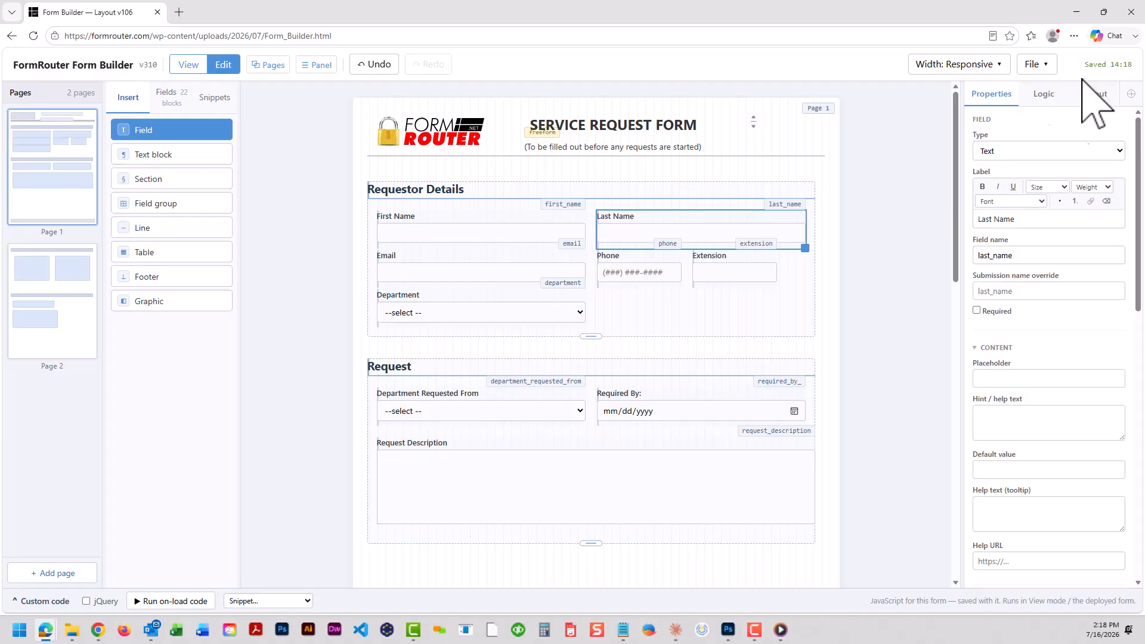
pyautogui.click(833, 279)
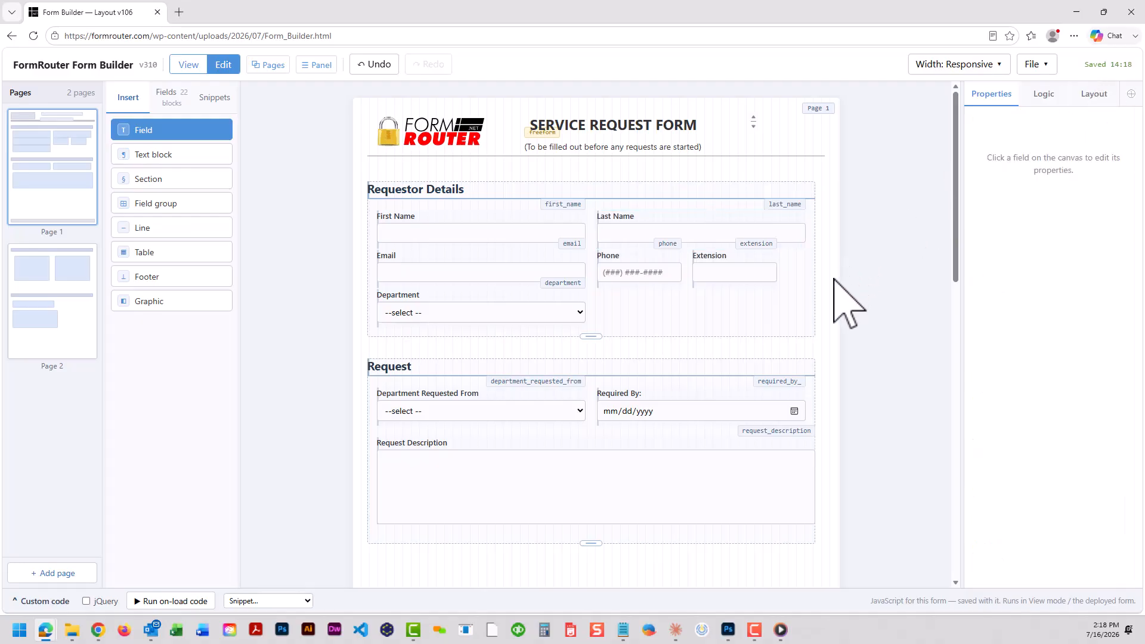
# Toggle between View and Edit mode to compare the deployed form with the editor
pyautogui.click(188, 66)
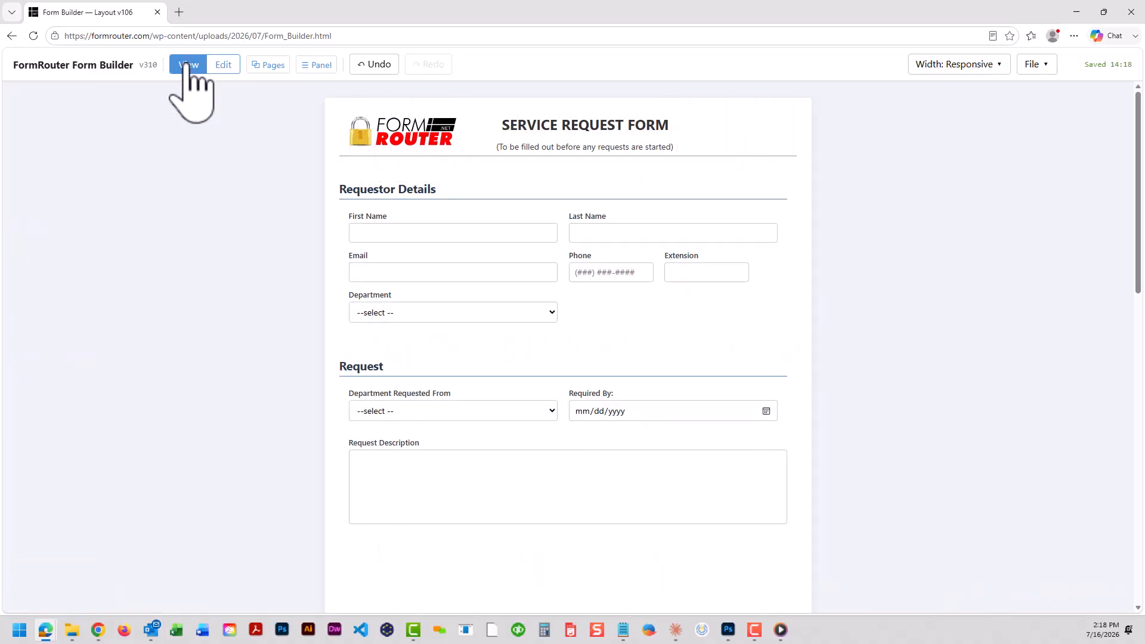
pyautogui.click(222, 66)
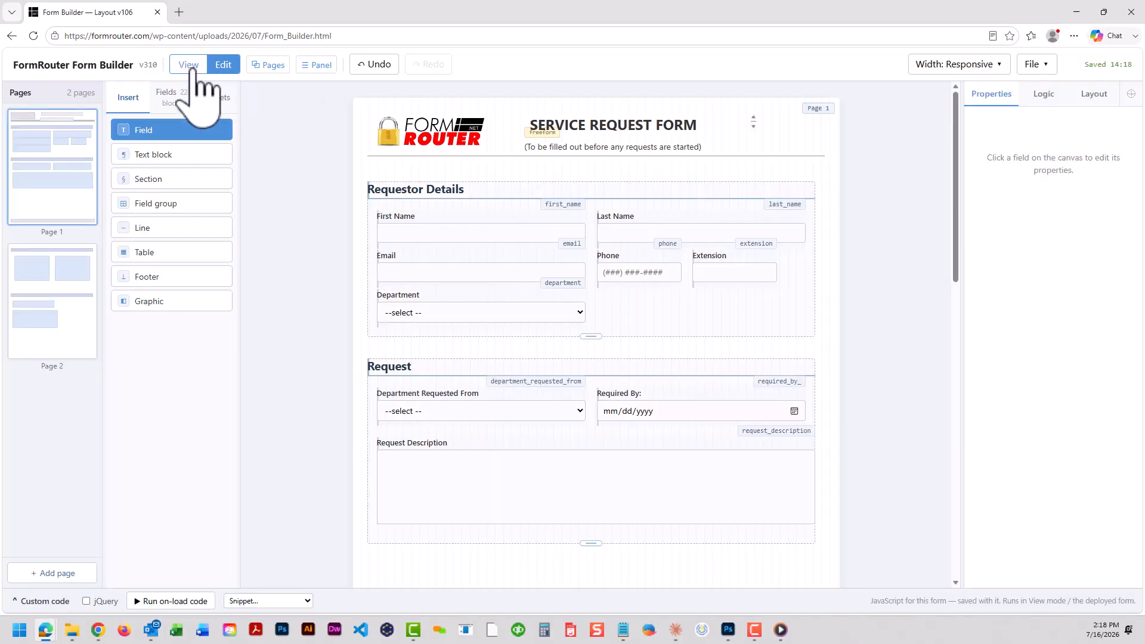
pyautogui.click(196, 67)
pyautogui.click(223, 66)
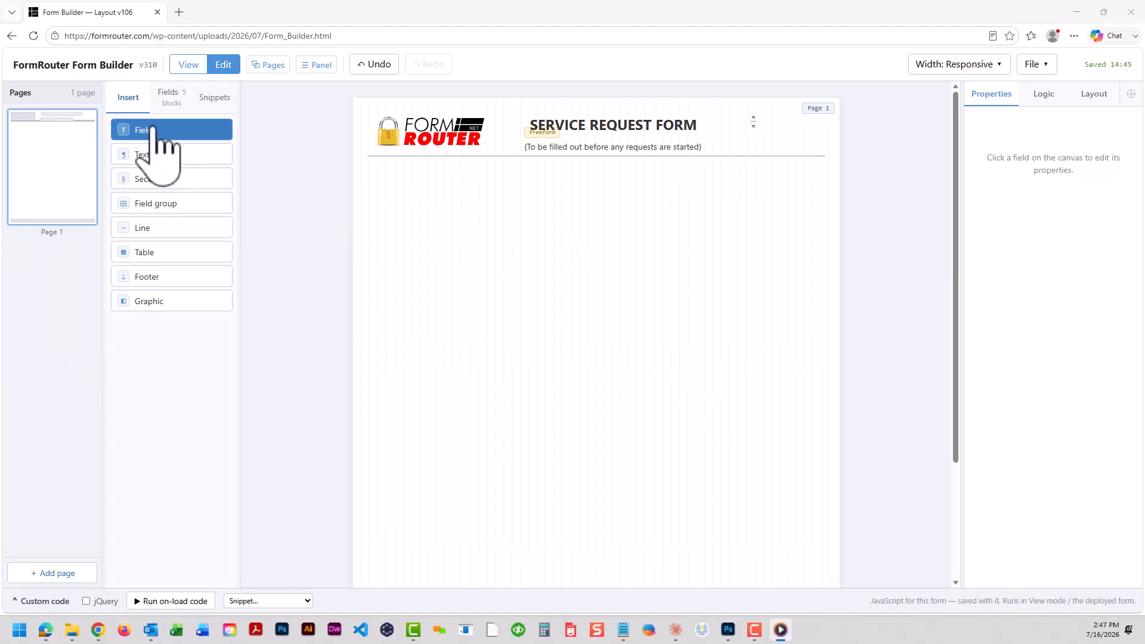
# Insert two text fields side by side below the form header
pyautogui.click(157, 132)
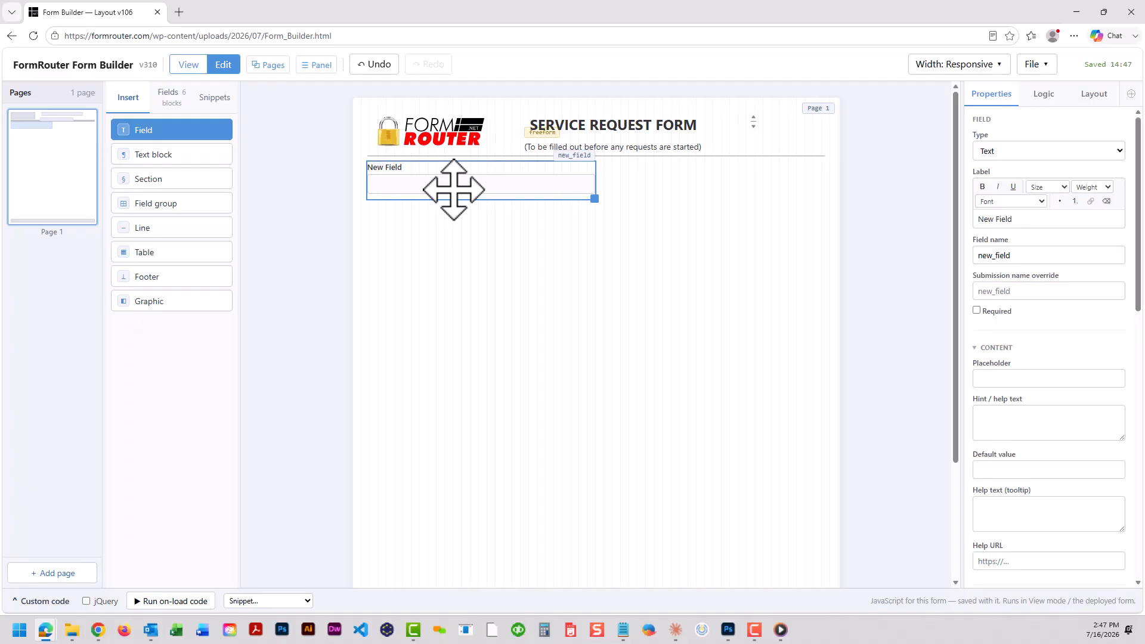
pyautogui.moveTo(206, 134); pyautogui.dragTo(648, 170)
pyautogui.click(638, 243)
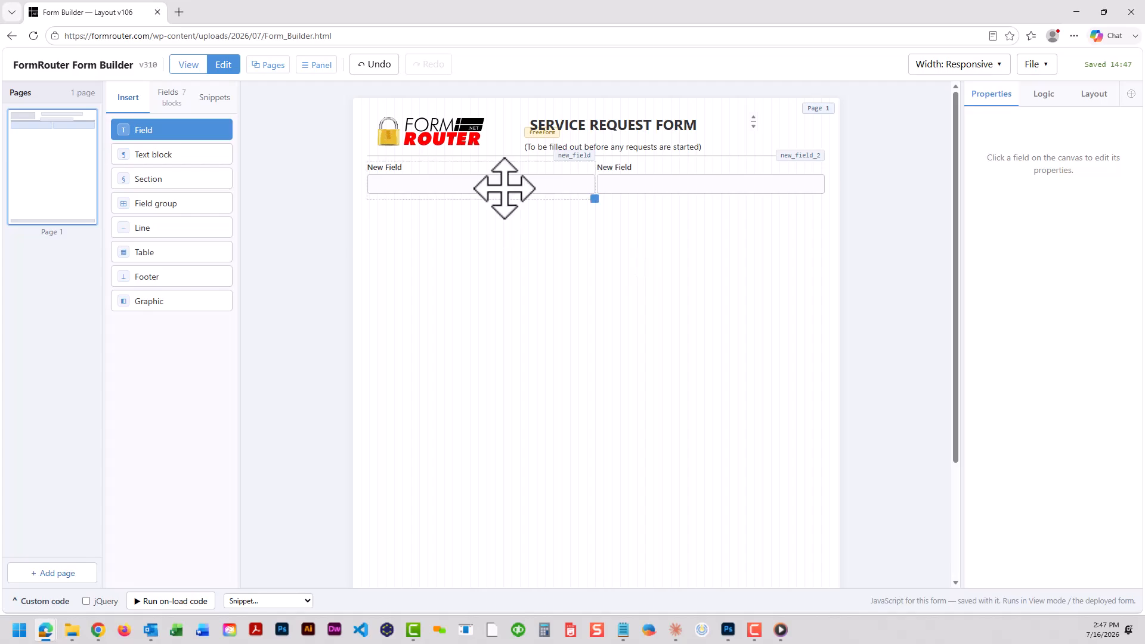
# Resize the first field so it fills the left half of the row
pyautogui.moveTo(595, 200); pyautogui.dragTo(466, 185)
pyautogui.click(507, 228)
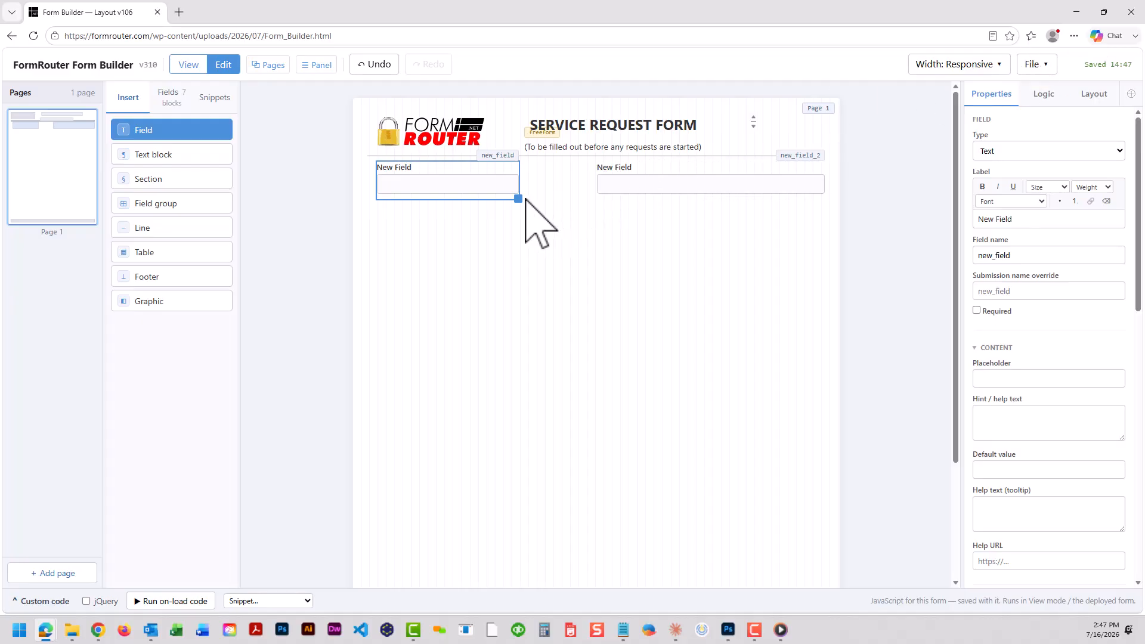
pyautogui.moveTo(519, 198); pyautogui.dragTo(585, 198)
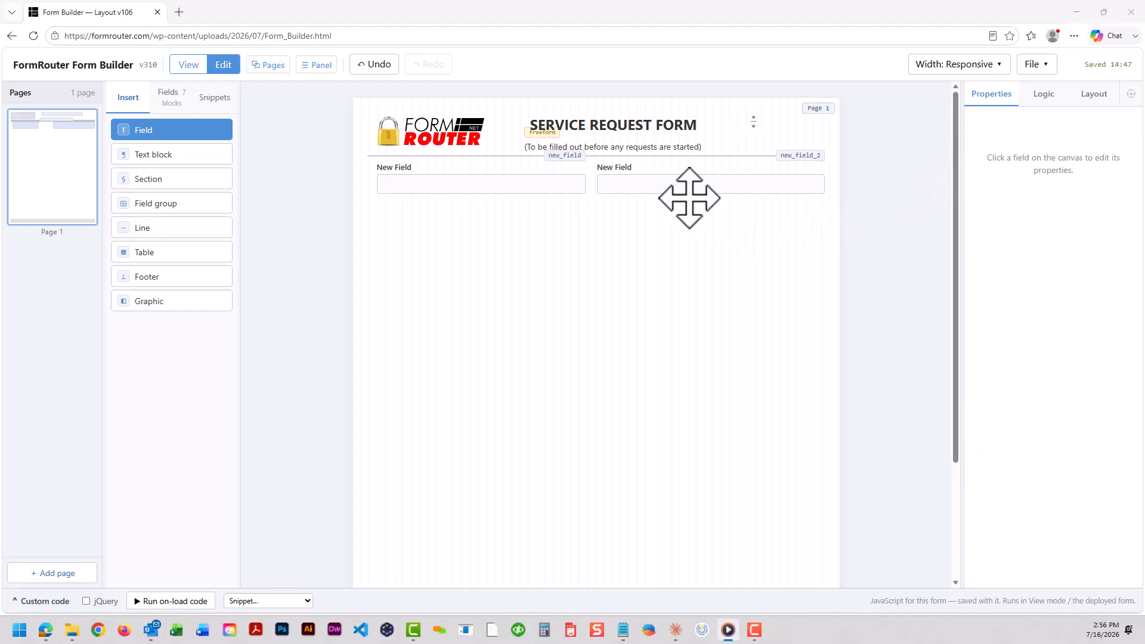
# Change the second field's type to Email and label it Email
pyautogui.click(664, 182)
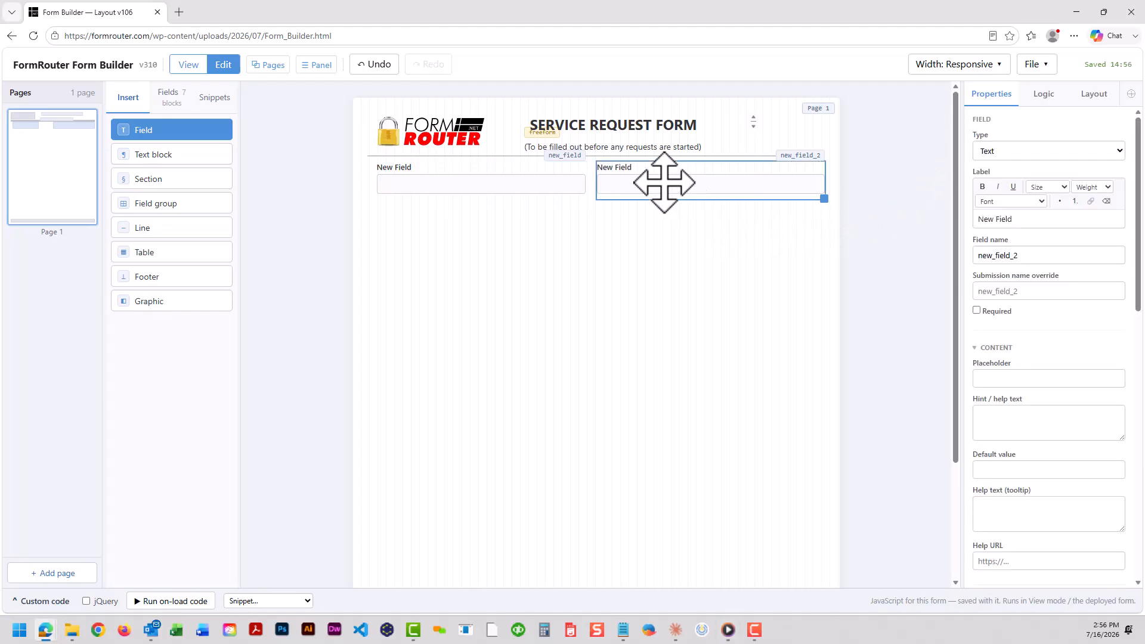
pyautogui.click(1020, 154)
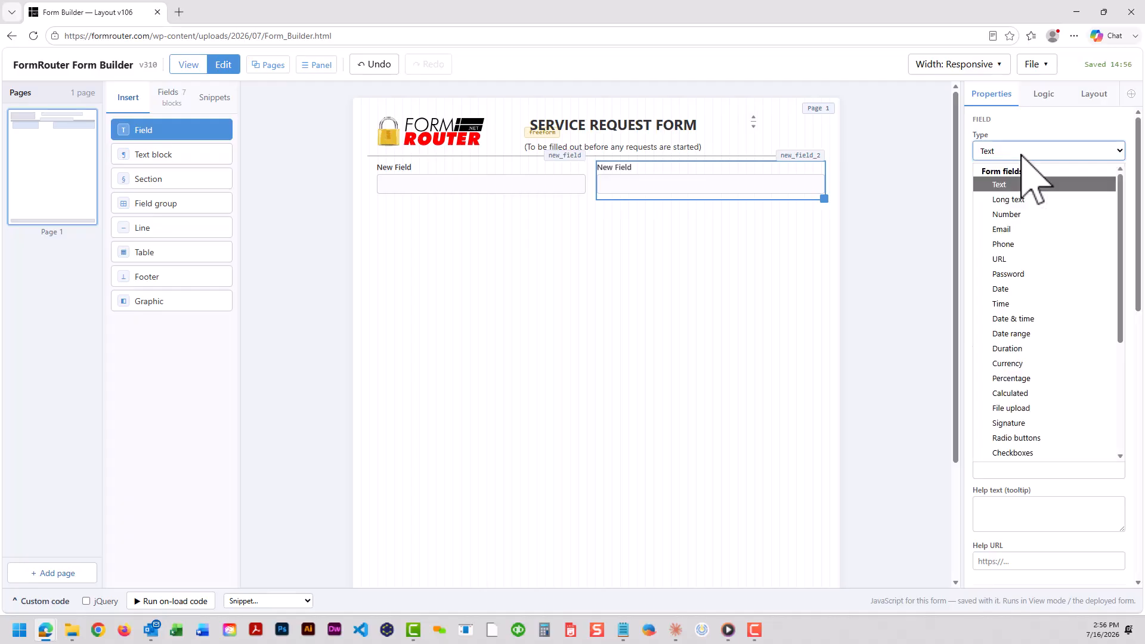
pyautogui.click(1015, 229)
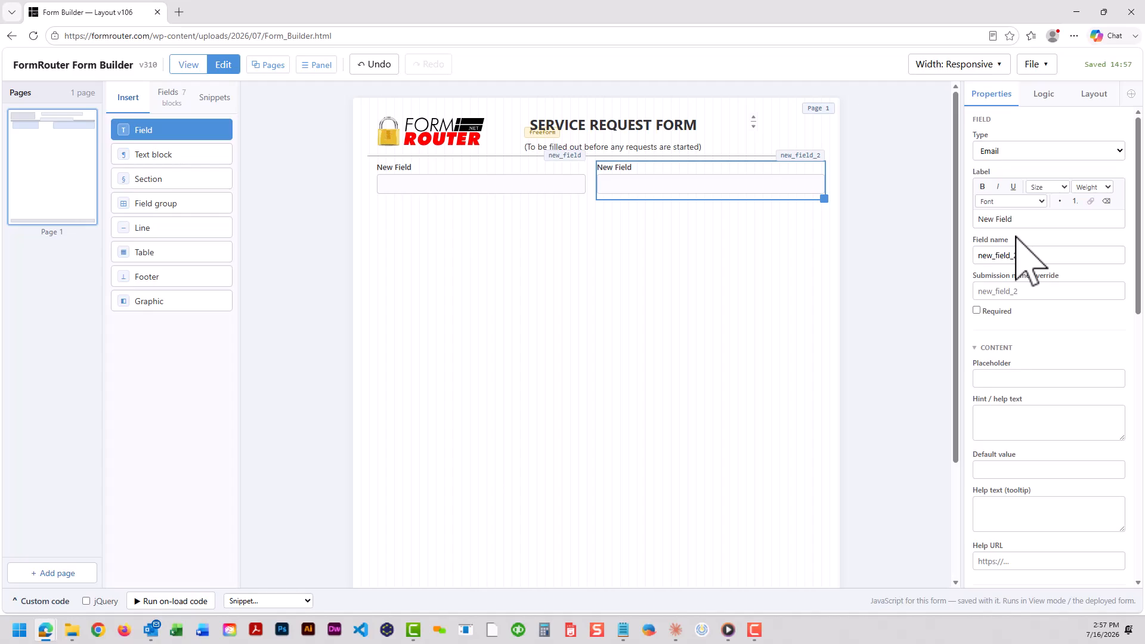
pyautogui.moveTo(1018, 225); pyautogui.dragTo(979, 218)
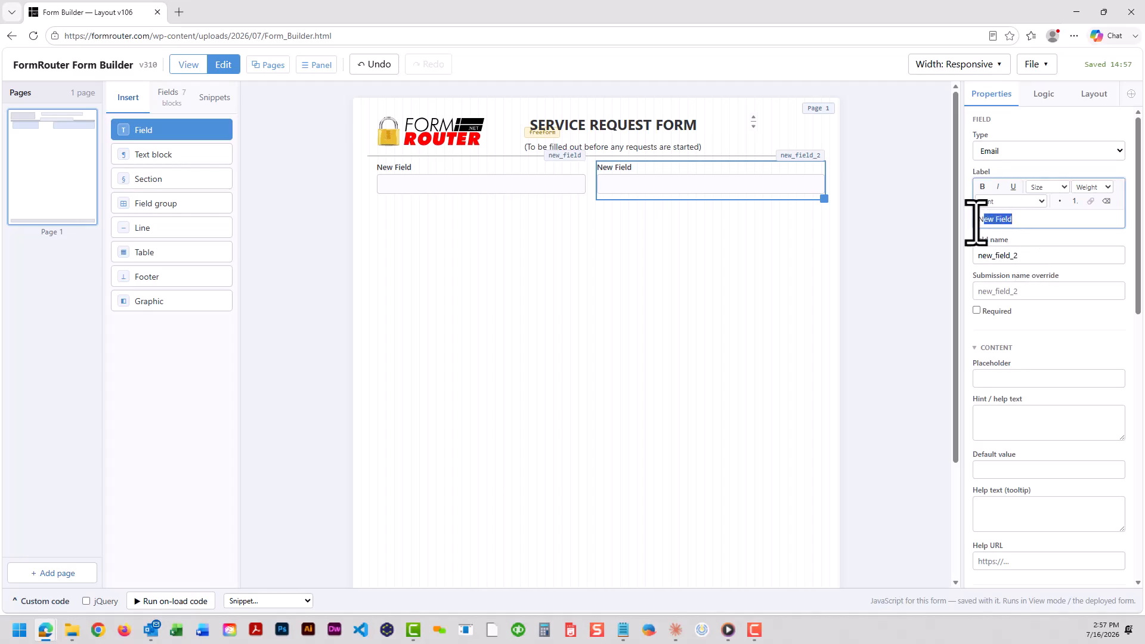
pyautogui.write('Email')
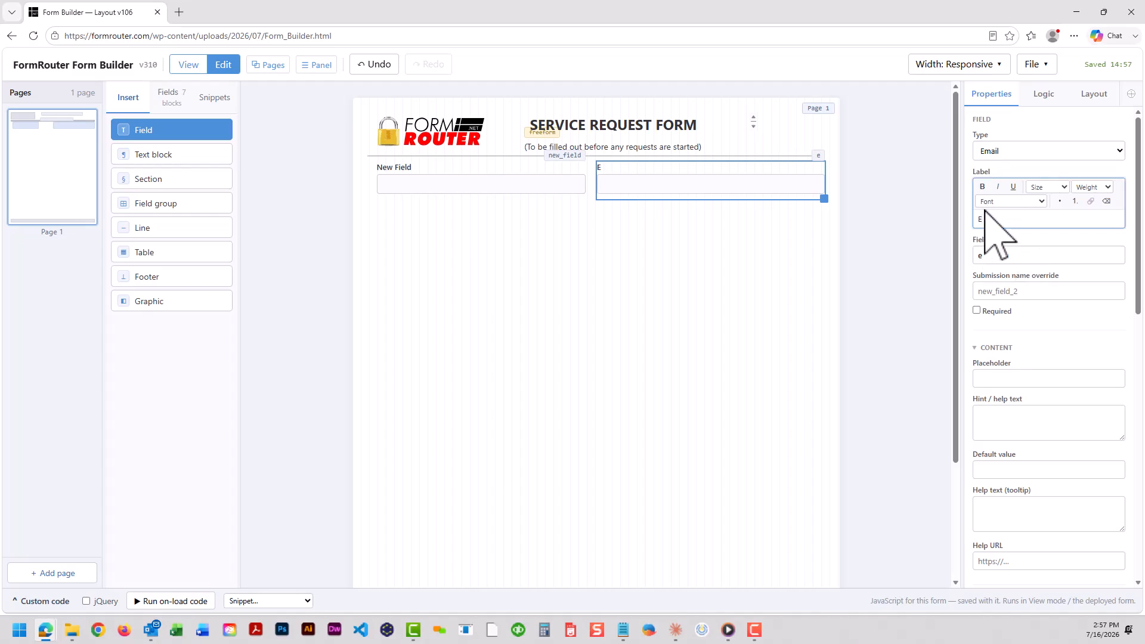
pyautogui.click(1028, 256)
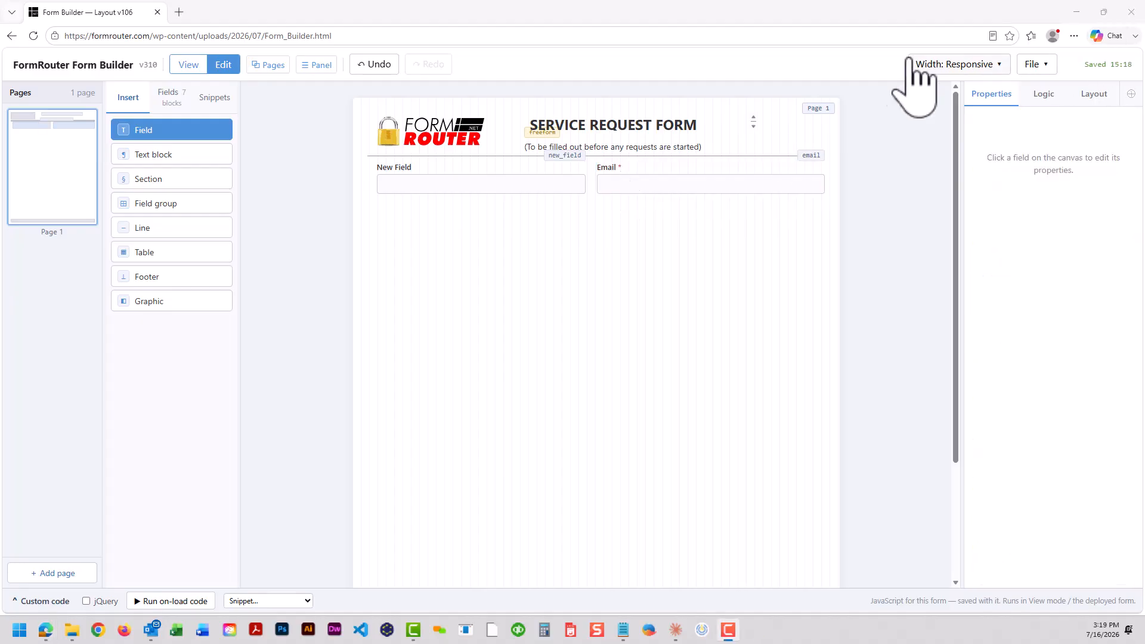
# Show and hide the property help text for the Email field
pyautogui.click(762, 179)
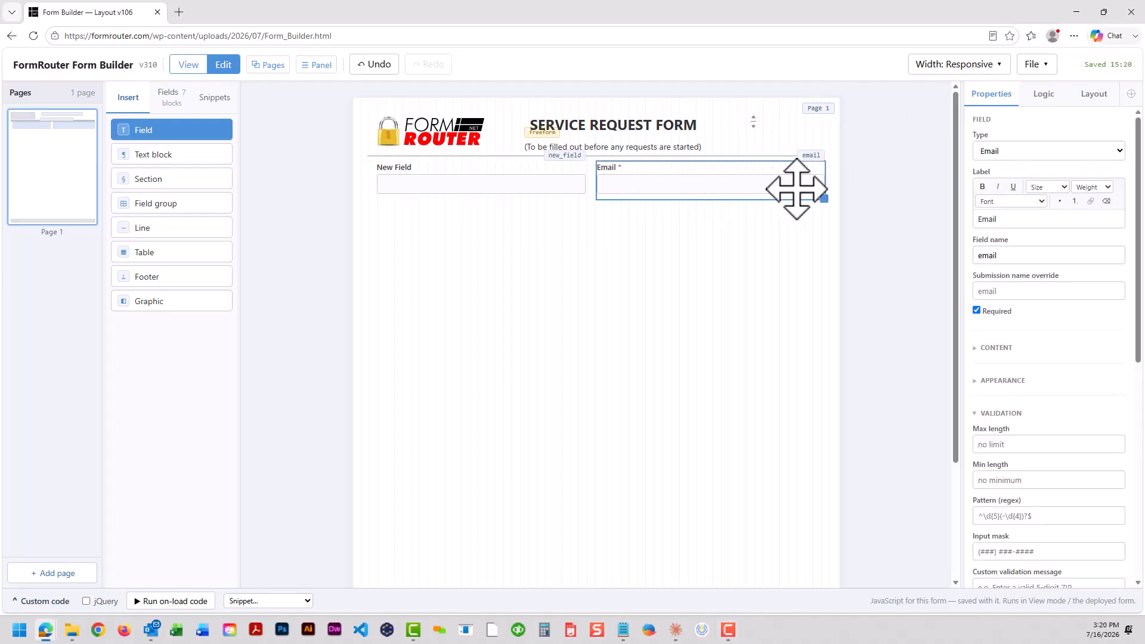
pyautogui.click(1130, 94)
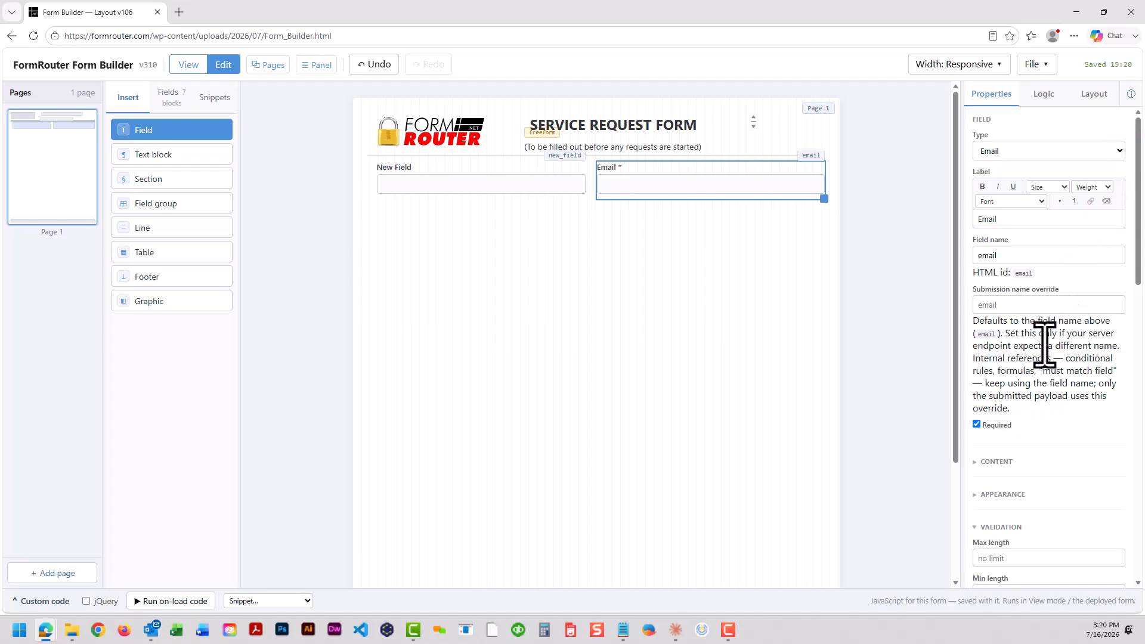
pyautogui.click(1131, 94)
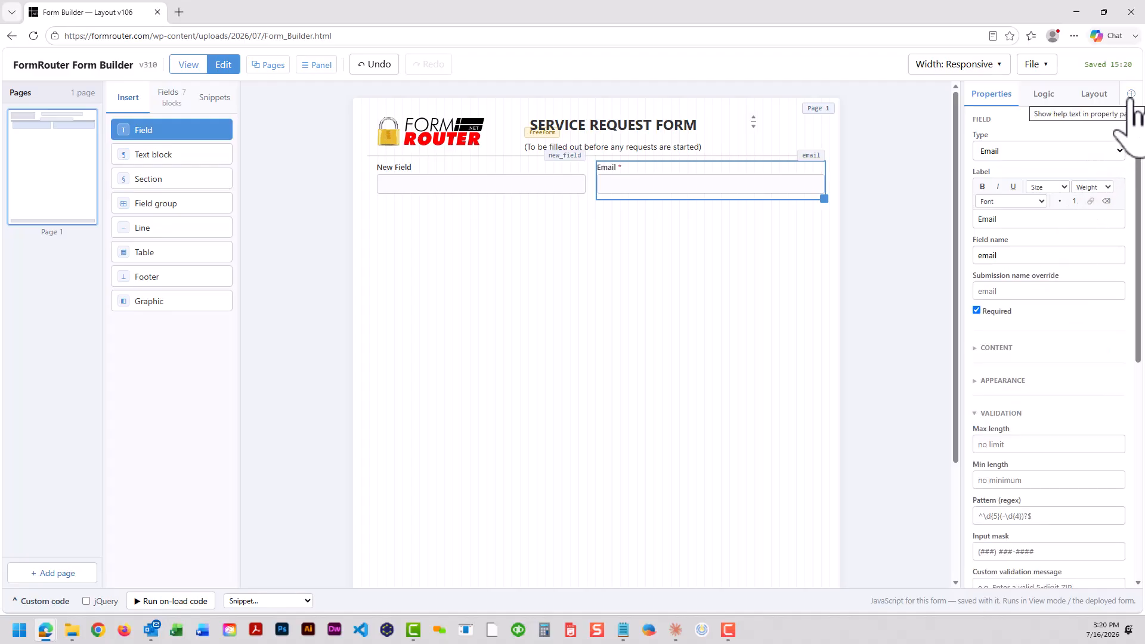
pyautogui.click(1130, 94)
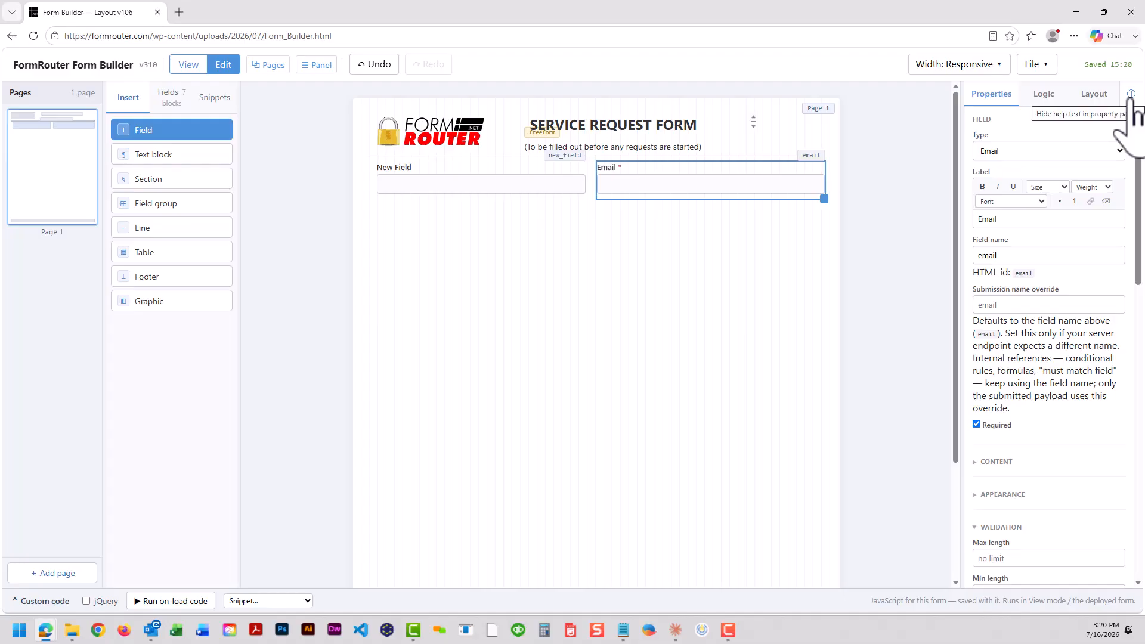
pyautogui.click(1131, 95)
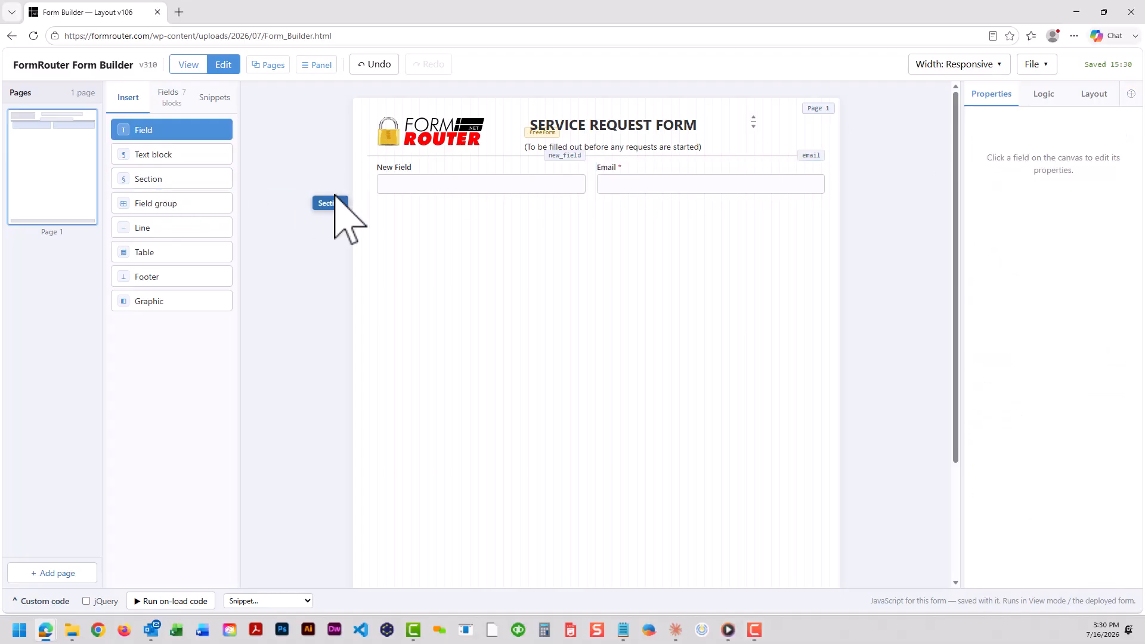
# Add a section below the two fields
pyautogui.moveTo(334, 196); pyautogui.dragTo(726, 235)
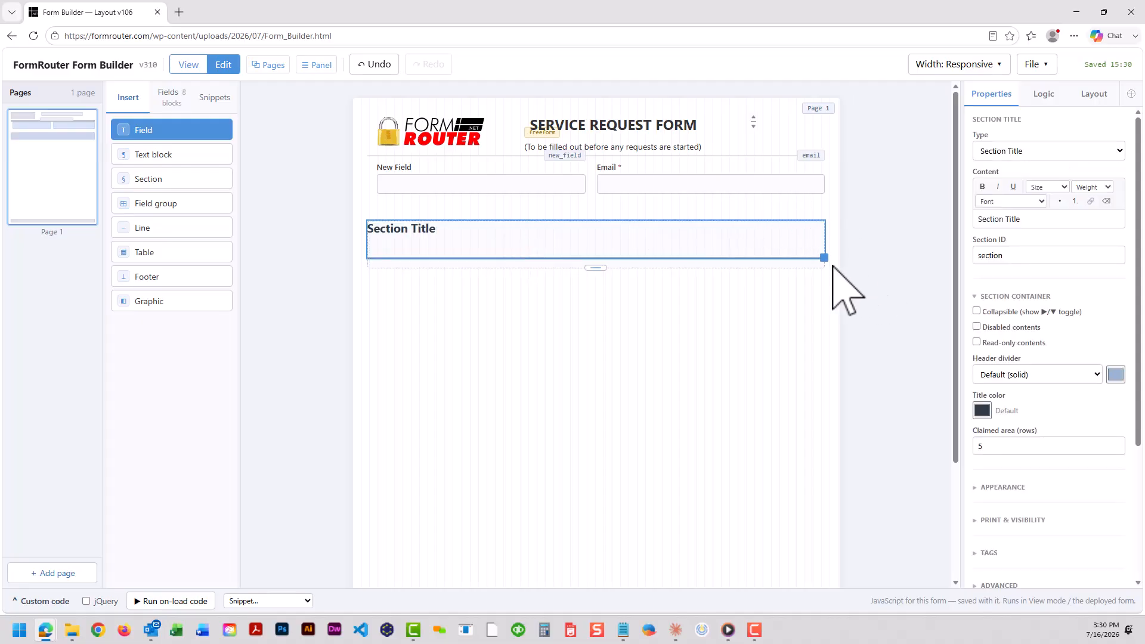
# Add a second section below the first and adjust the heights of both sections
pyautogui.moveTo(145, 179); pyautogui.dragTo(506, 368)
pyautogui.moveTo(826, 390); pyautogui.dragTo(824, 366)
pyautogui.moveTo(595, 268); pyautogui.dragTo(595, 327)
pyautogui.moveTo(595, 393); pyautogui.dragTo(594, 444)
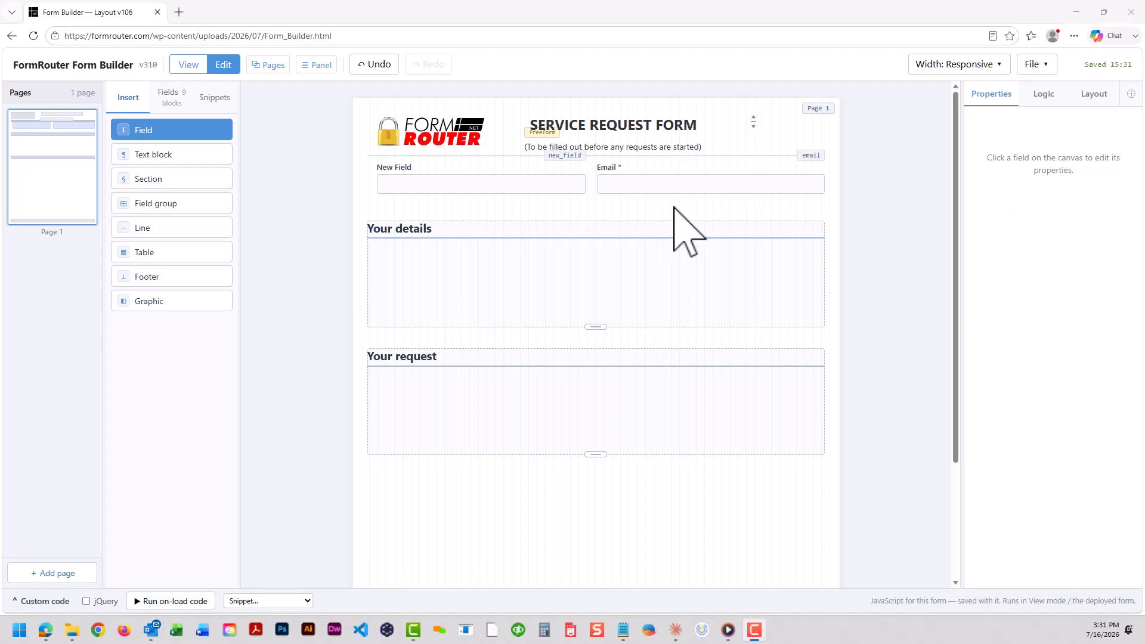
# Move the New Field and Email fields into the first section and shift that section upward
pyautogui.moveTo(671, 209); pyautogui.dragTo(543, 281)
pyautogui.click(592, 524)
pyautogui.moveTo(580, 222)
pyautogui.mouseDown()
pyautogui.moveTo(575, 230)
pyautogui.moveTo(580, 186)
pyautogui.moveTo(581, 208)
pyautogui.mouseUp()
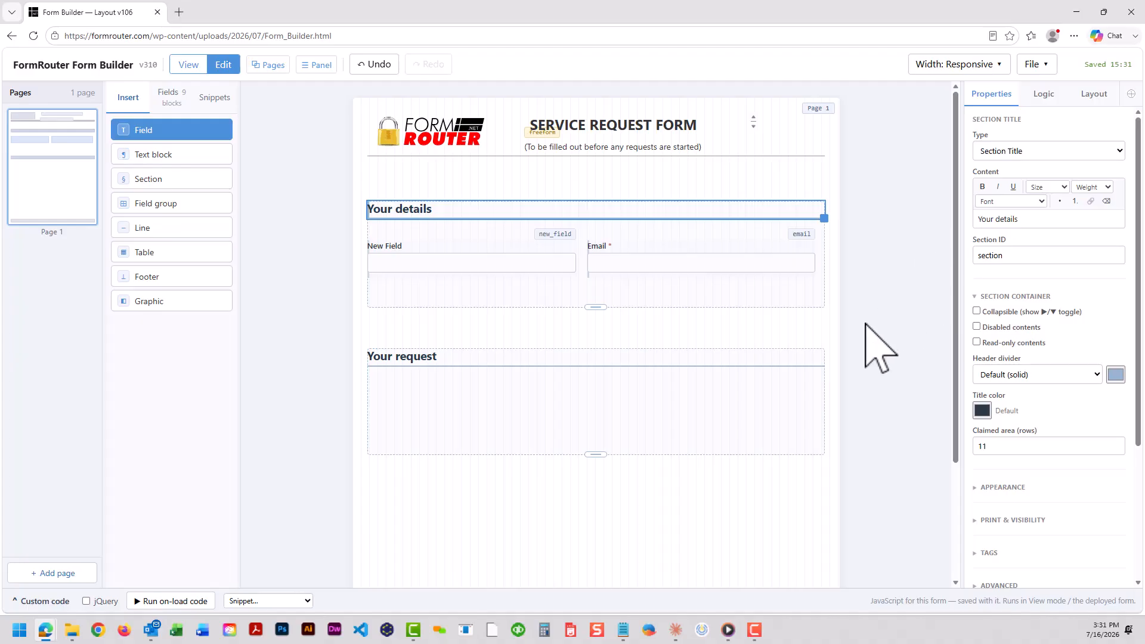
pyautogui.click(834, 332)
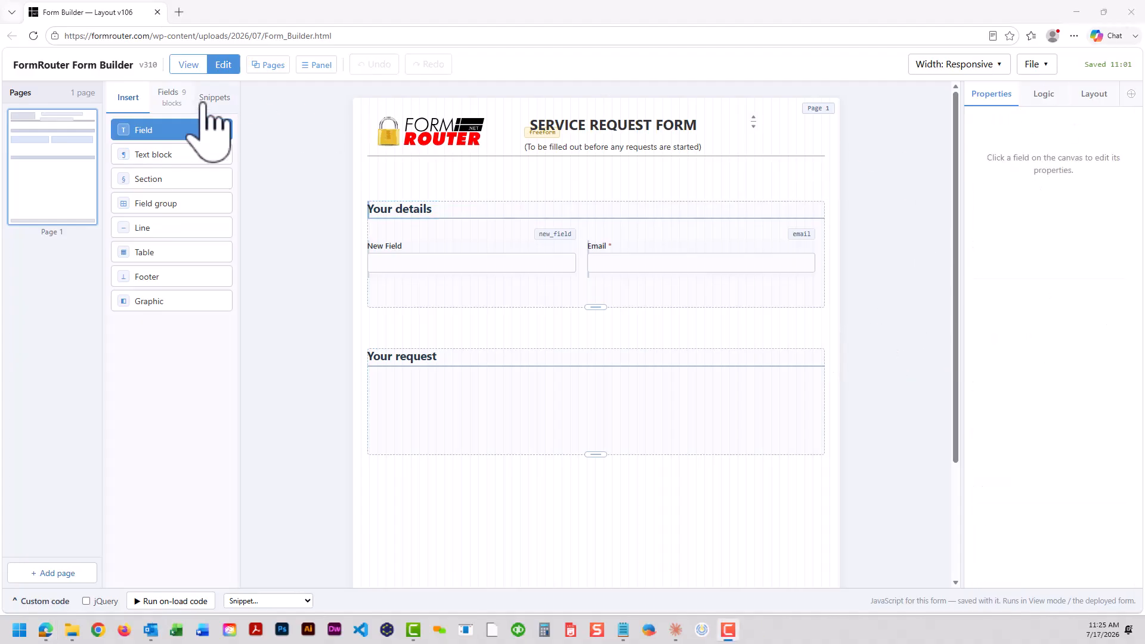
# Add a field to the second section and make it a Dropdown with options Repair, Installation, Inspection and Other
pyautogui.moveTo(176, 132); pyautogui.dragTo(383, 386)
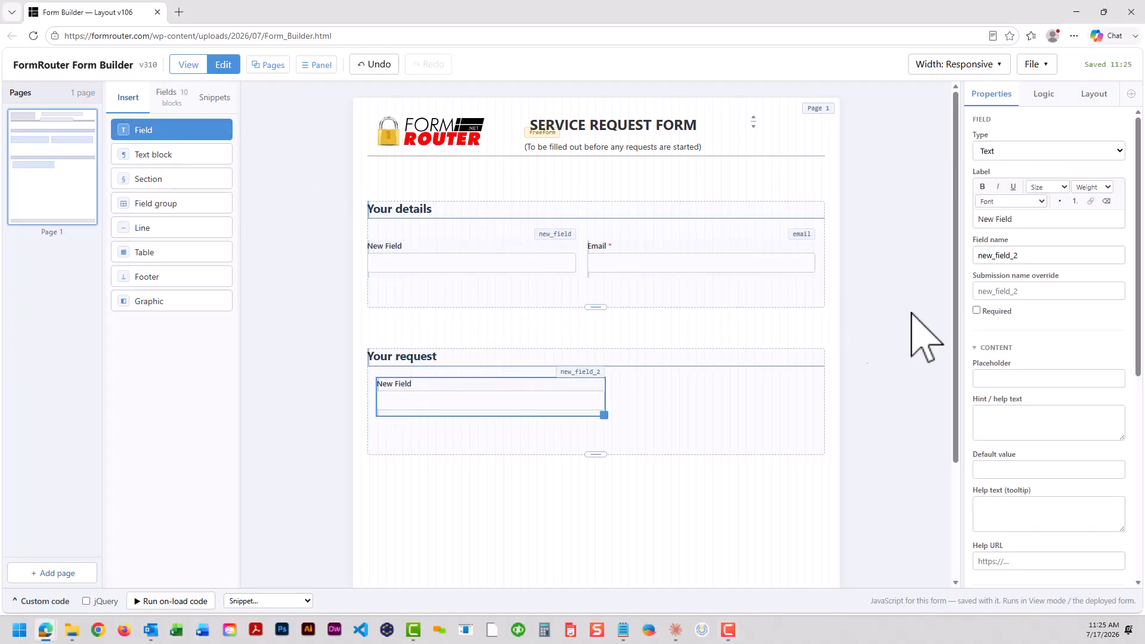
pyautogui.click(1068, 152)
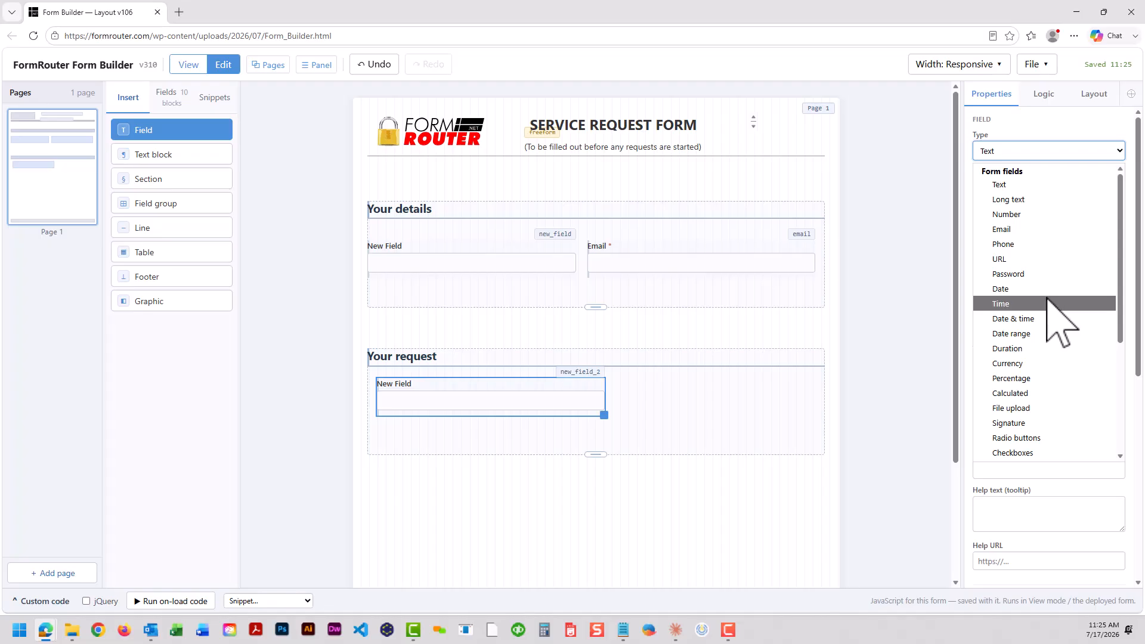
pyautogui.scroll(-3, 1055, 316)
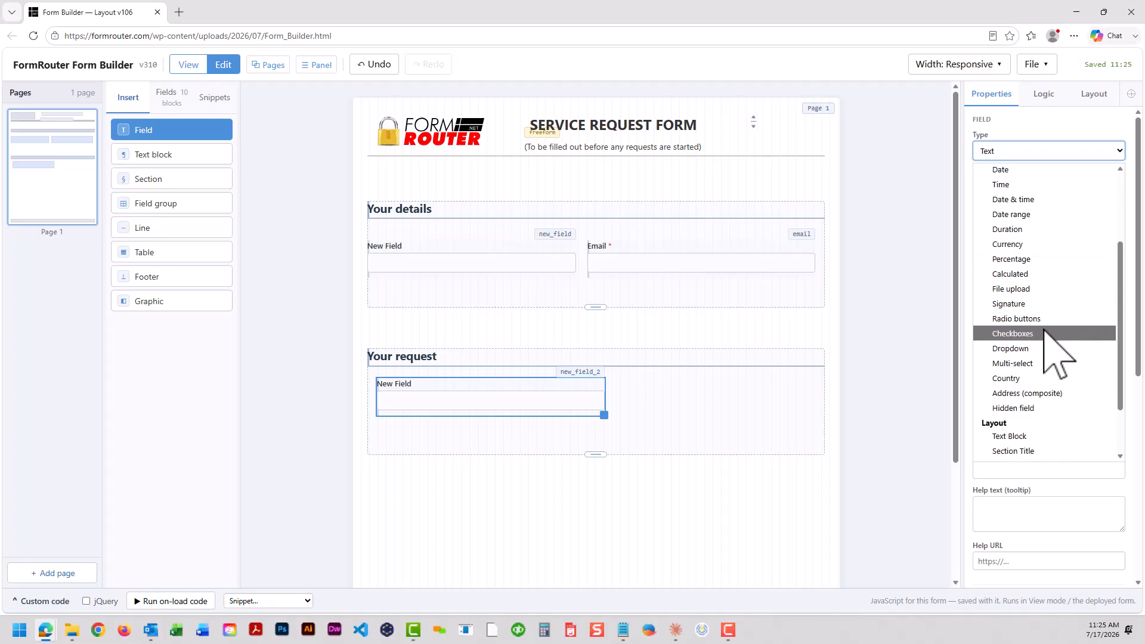
pyautogui.click(1030, 349)
pyautogui.moveTo(1012, 362); pyautogui.dragTo(979, 361)
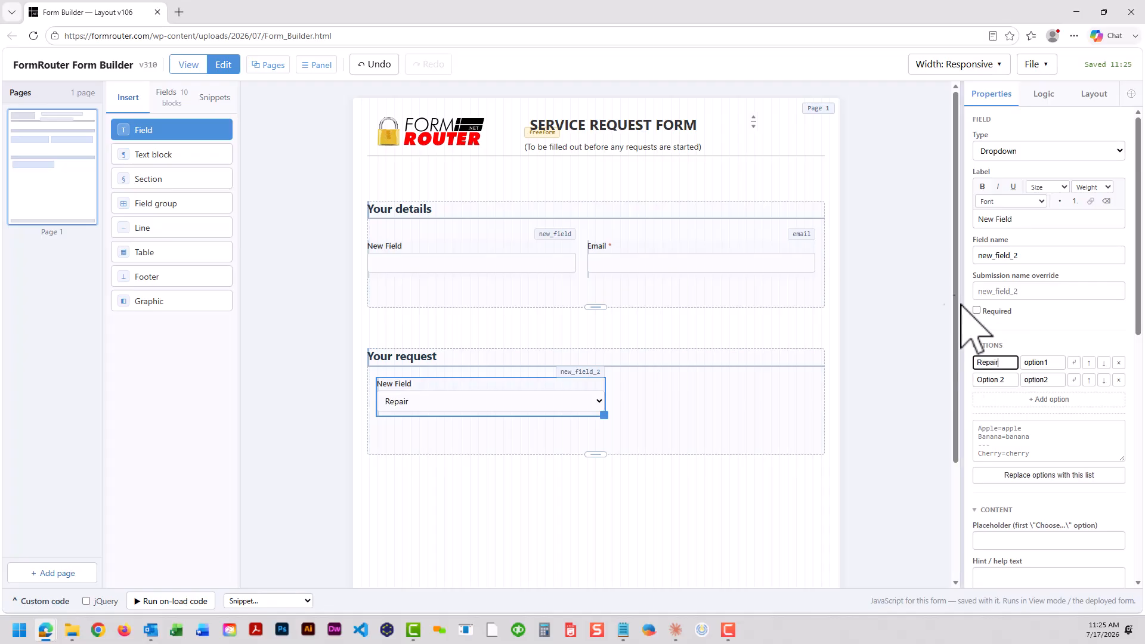
pyautogui.moveTo(1054, 365); pyautogui.dragTo(993, 359)
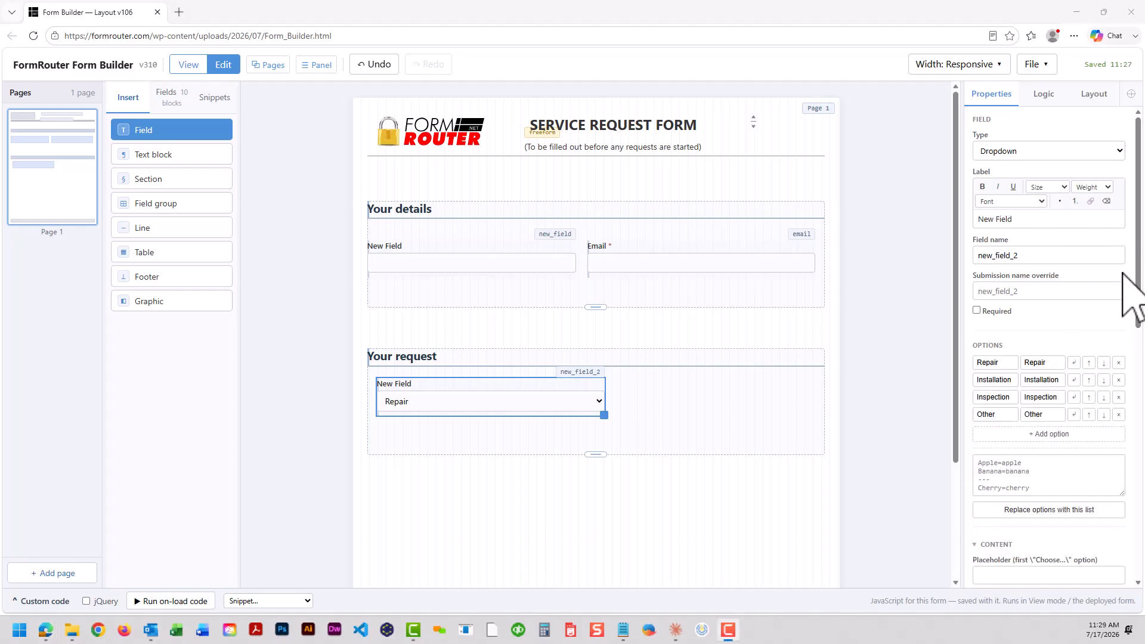
# Try the field as Radio buttons and Checkboxes, then switch it back to Dropdown
pyautogui.click(560, 401)
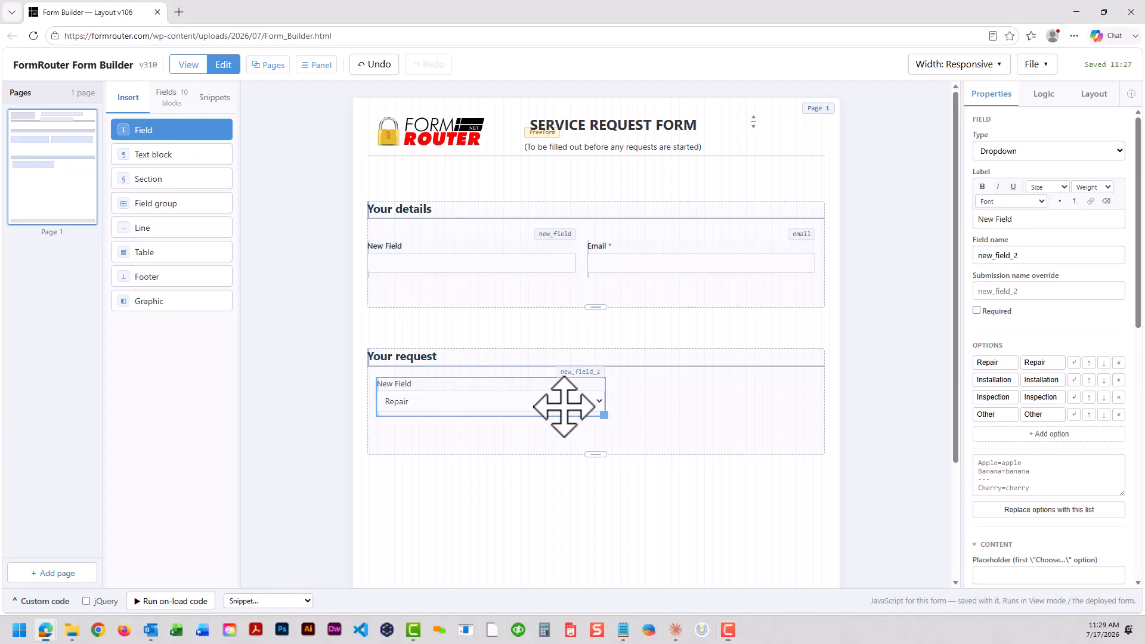
pyautogui.click(1044, 150)
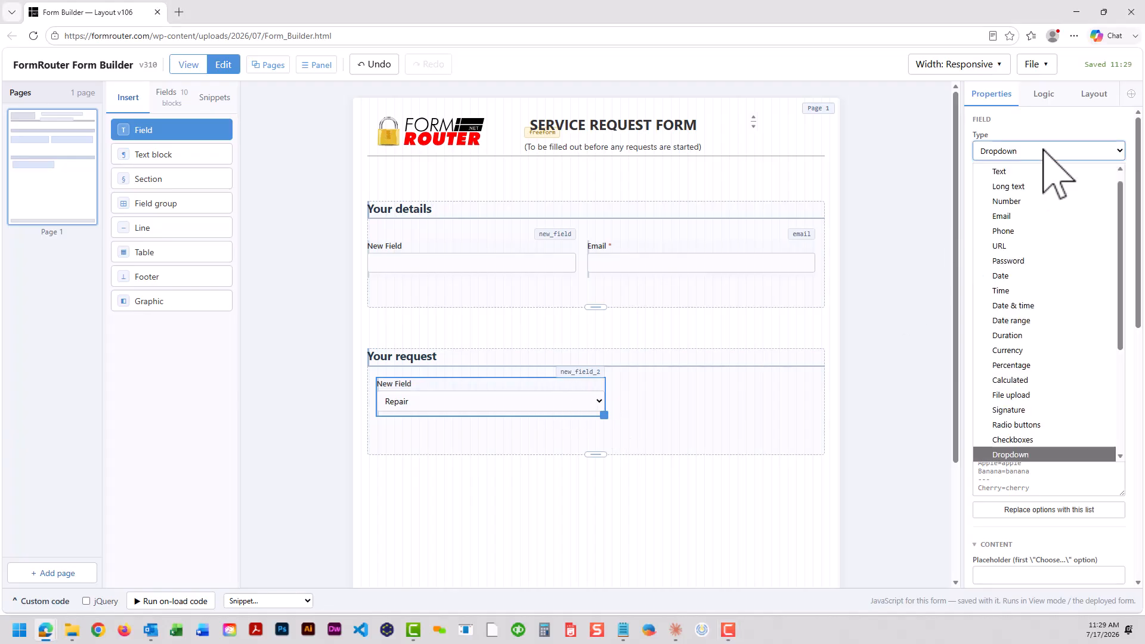
pyautogui.click(1026, 425)
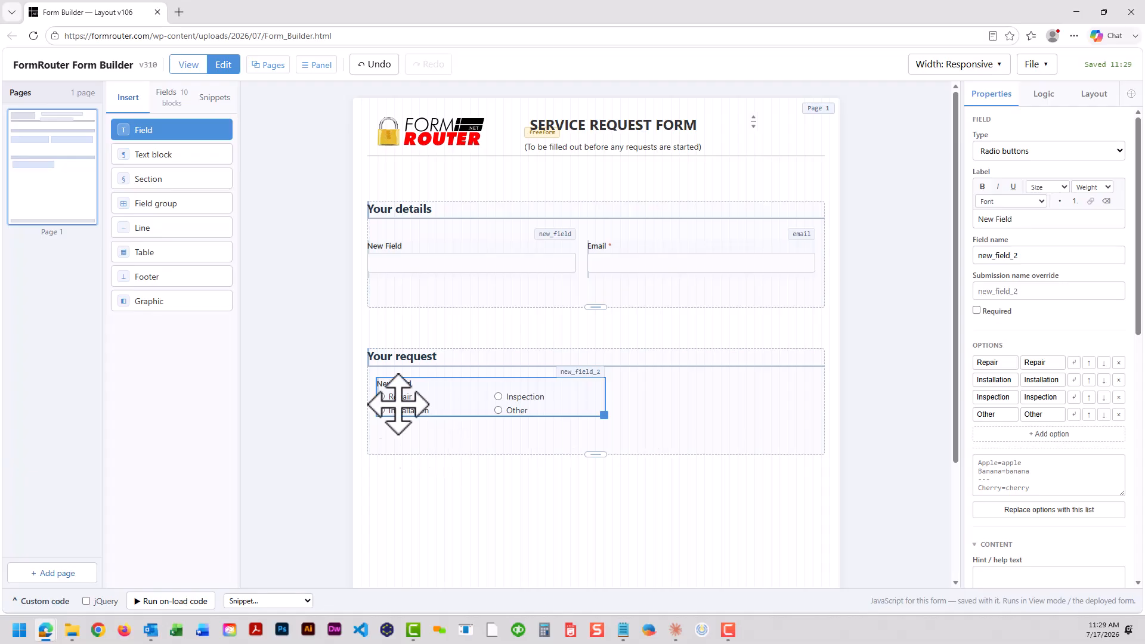
pyautogui.click(1053, 156)
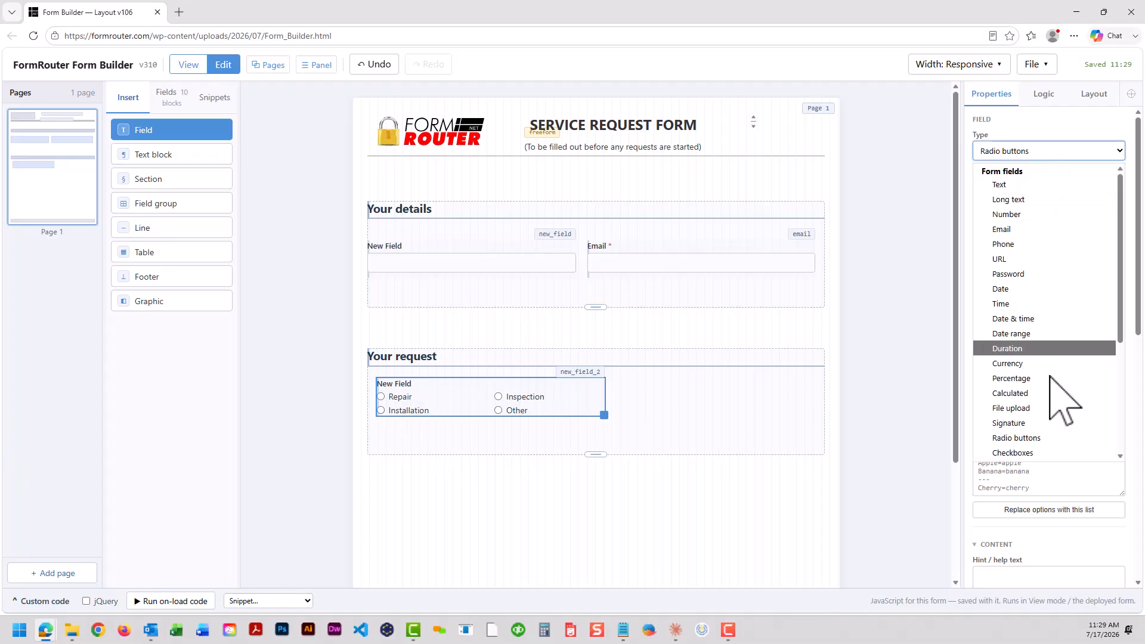
pyautogui.click(1023, 453)
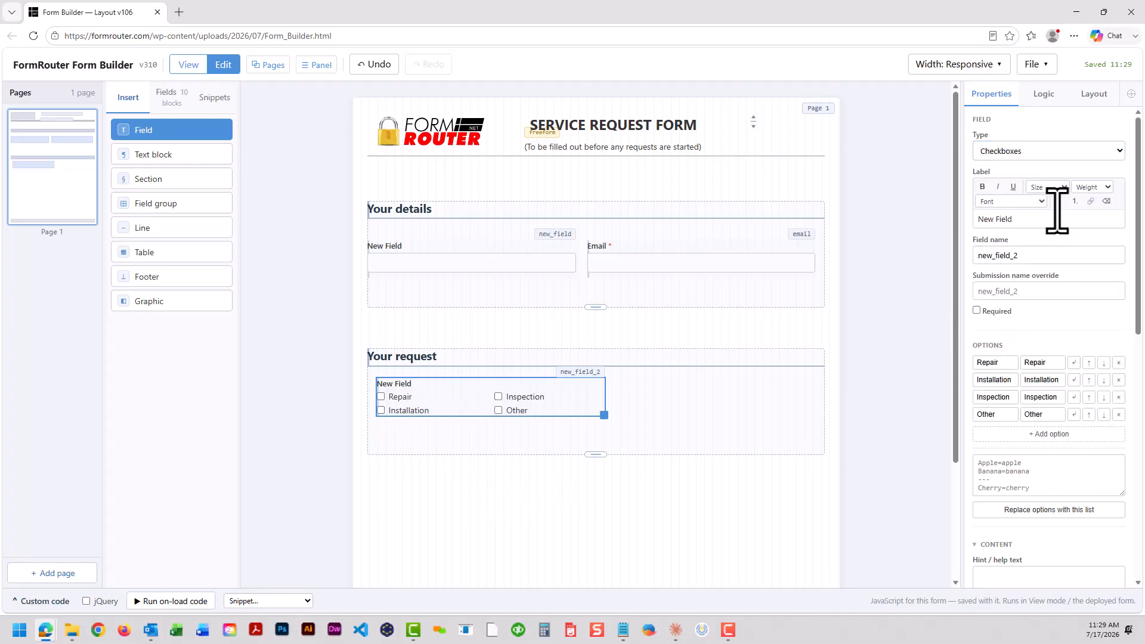
pyautogui.click(1068, 153)
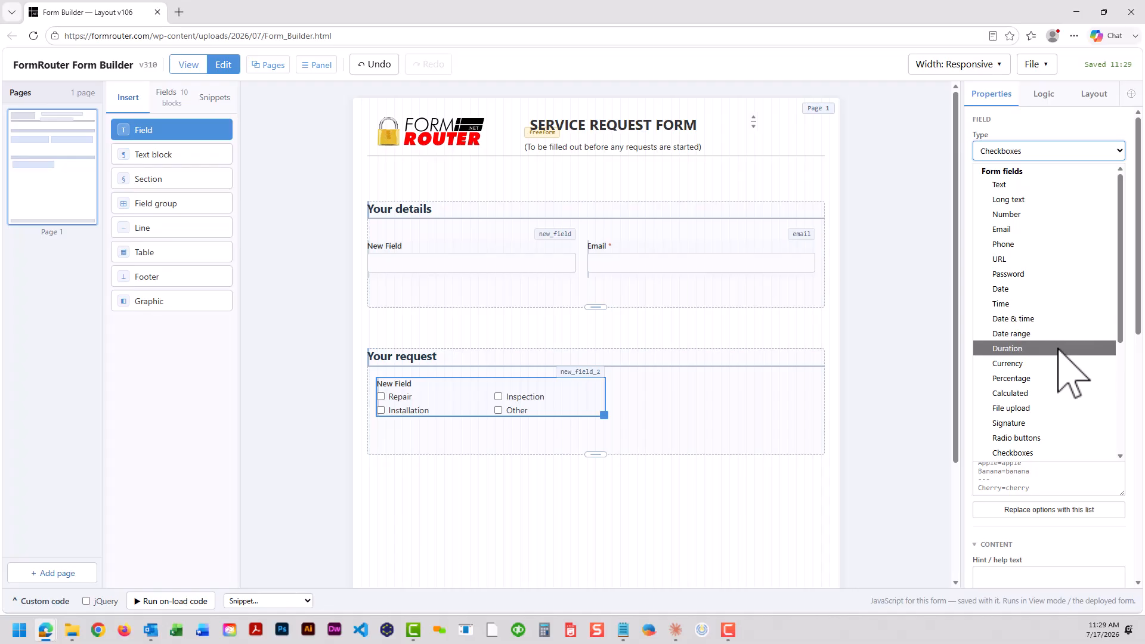
pyautogui.scroll(-2, 1058, 370)
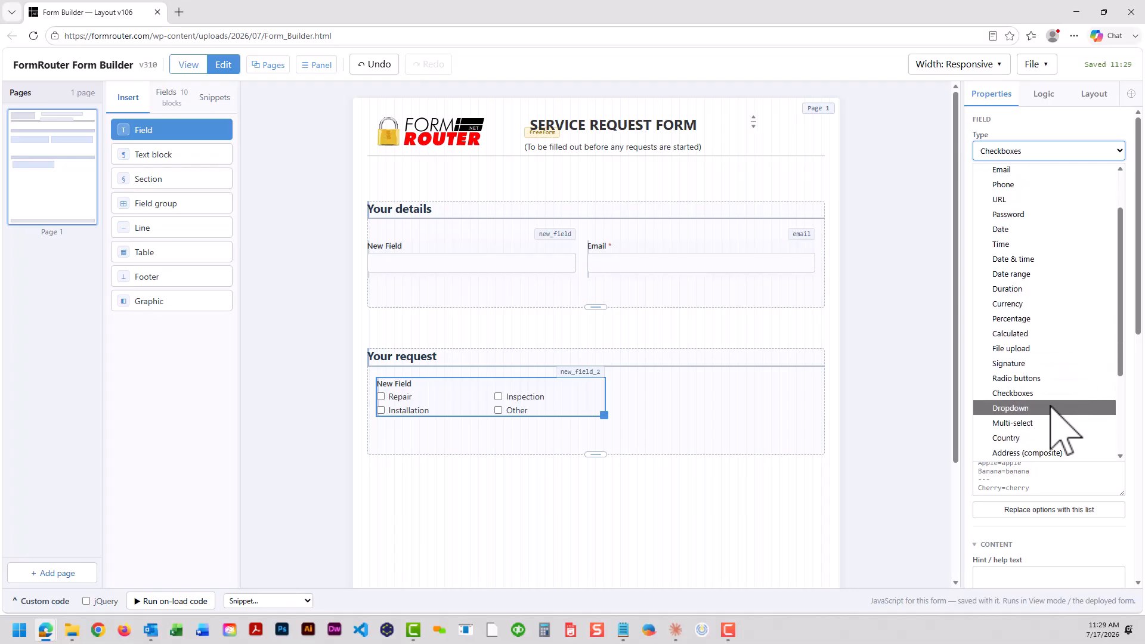
pyautogui.click(1053, 406)
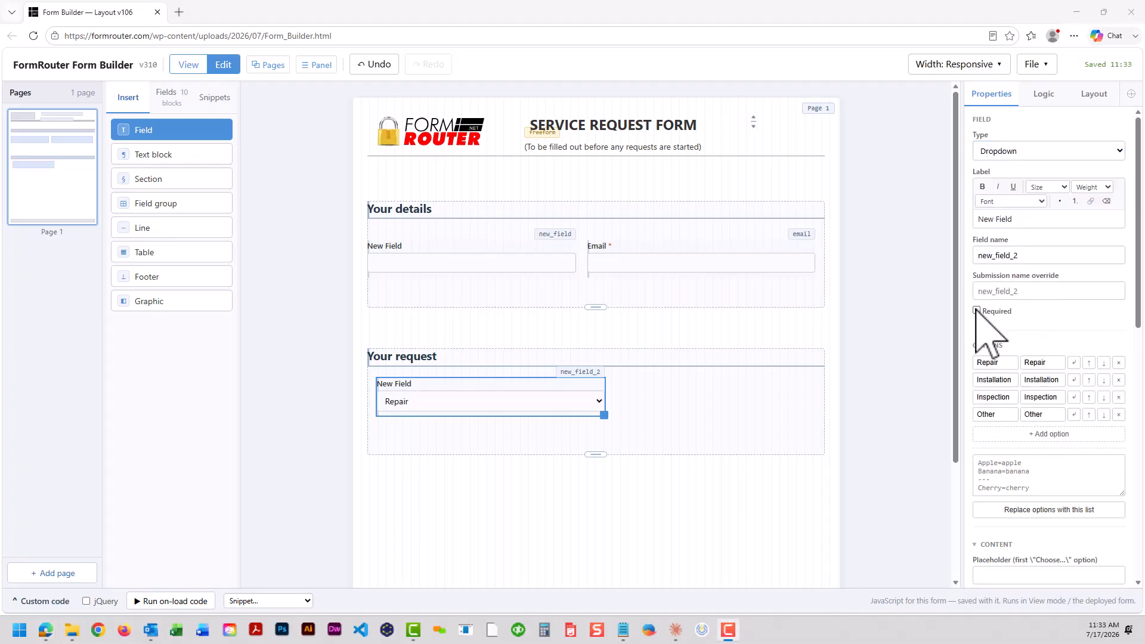
# Make the dropdown field required and enlarge the second section
pyautogui.click(976, 310)
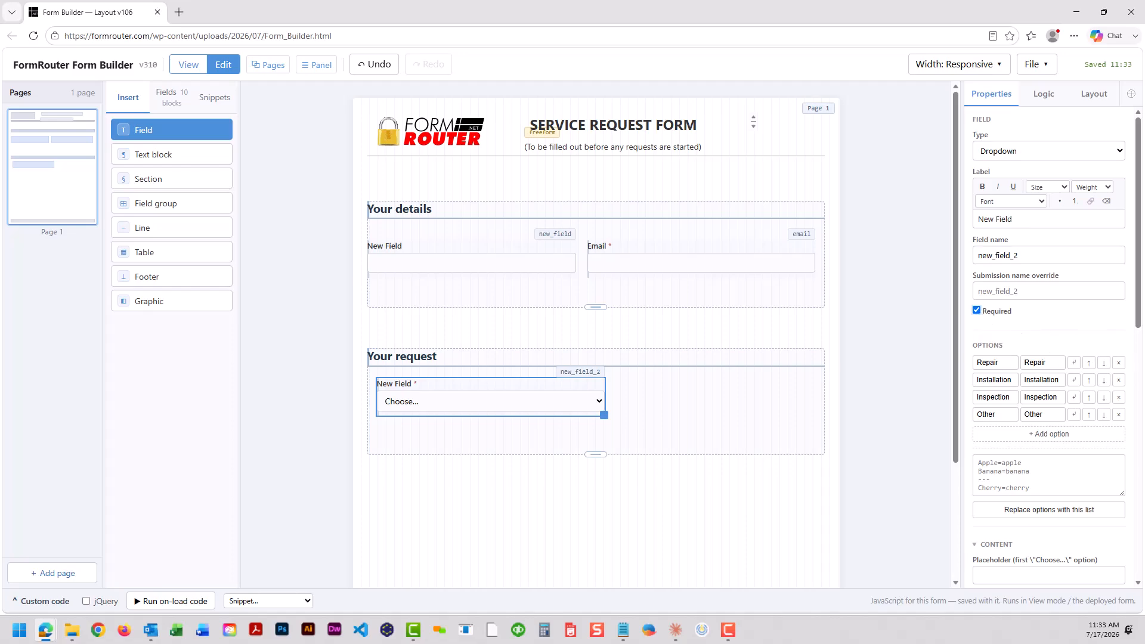
pyautogui.click(836, 407)
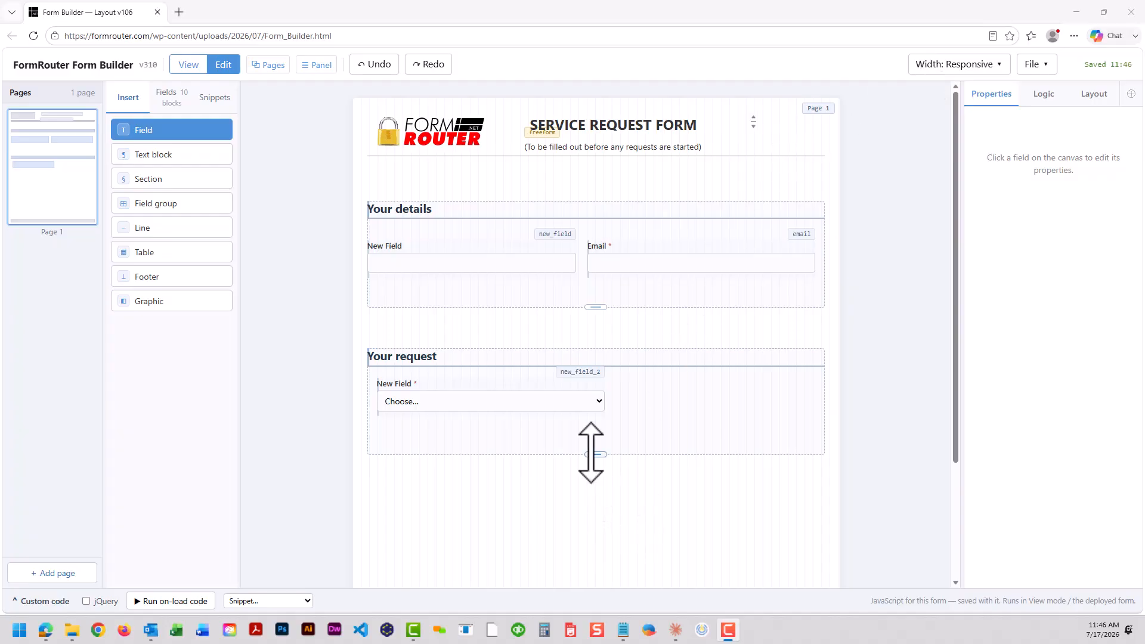
pyautogui.moveTo(588, 454); pyautogui.dragTo(596, 504)
# Add a text field below the dropdown labelled If other, please describe
pyautogui.moveTo(167, 132); pyautogui.dragTo(385, 432)
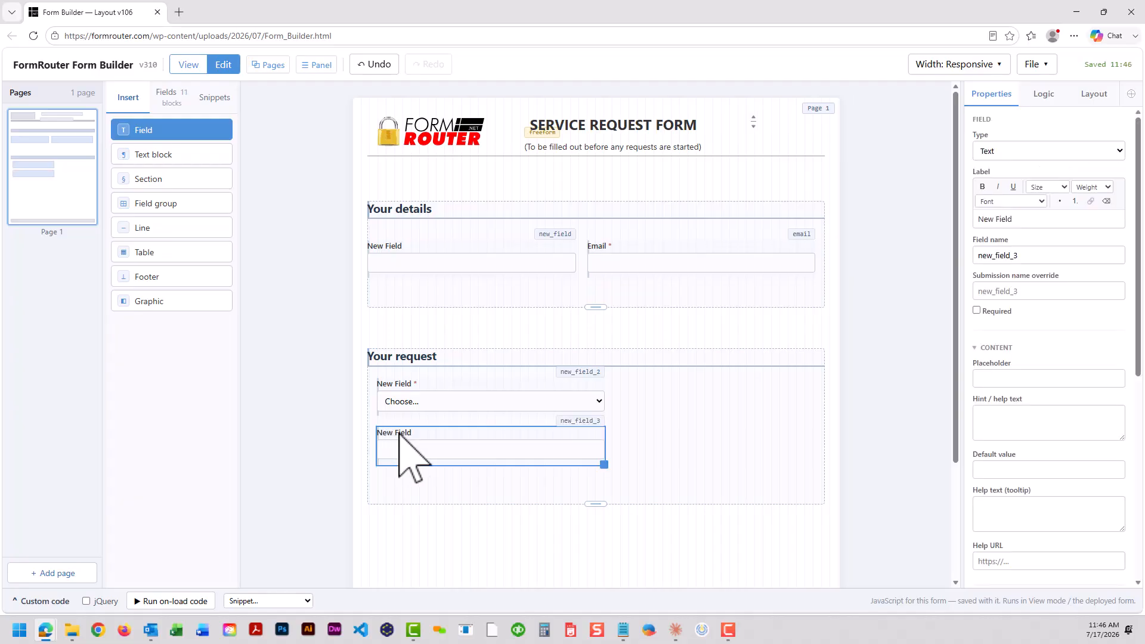
pyautogui.tripleClick(1022, 219)
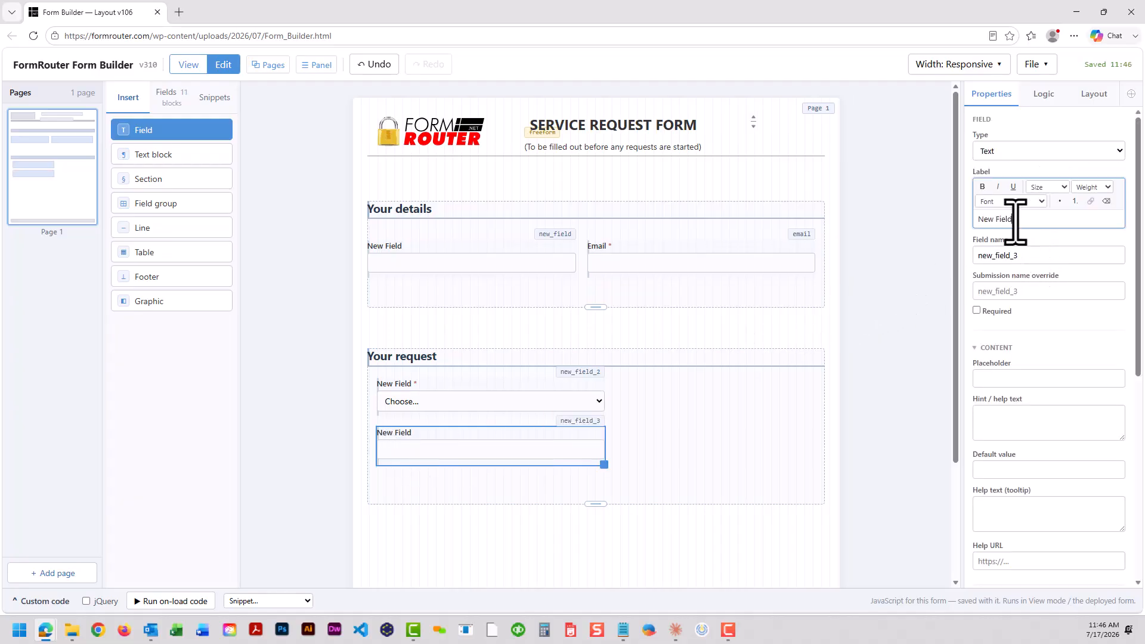
pyautogui.write('If other, please describe')
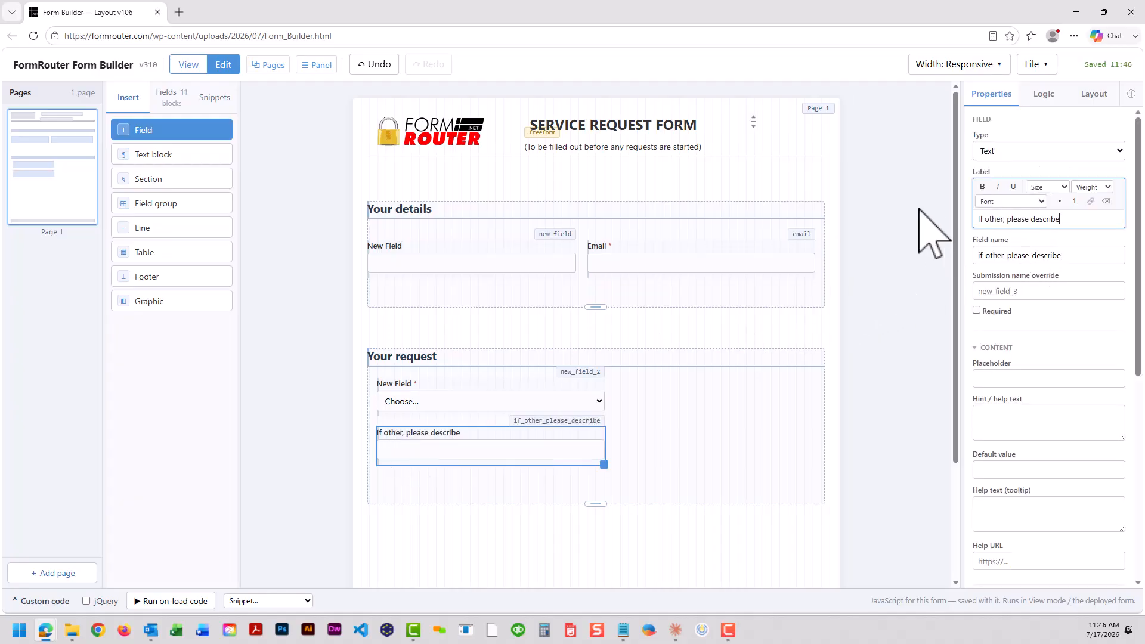
# Set the If other, please describe field to be hidden by default
pyautogui.scroll(-3, 1047, 346)
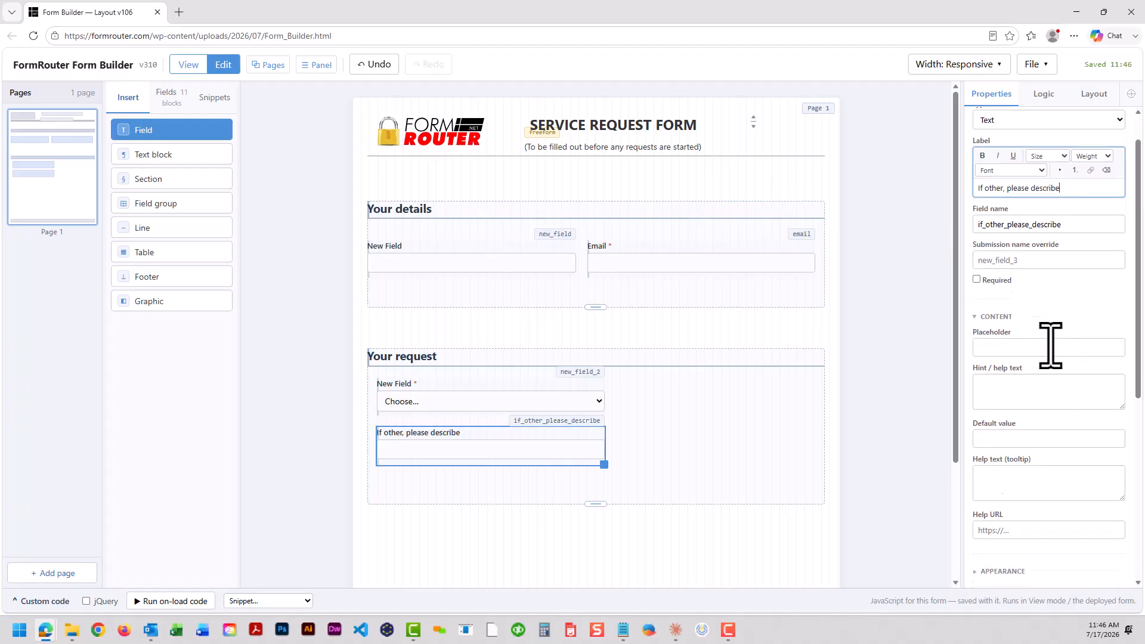
pyautogui.scroll(-3, 1048, 369)
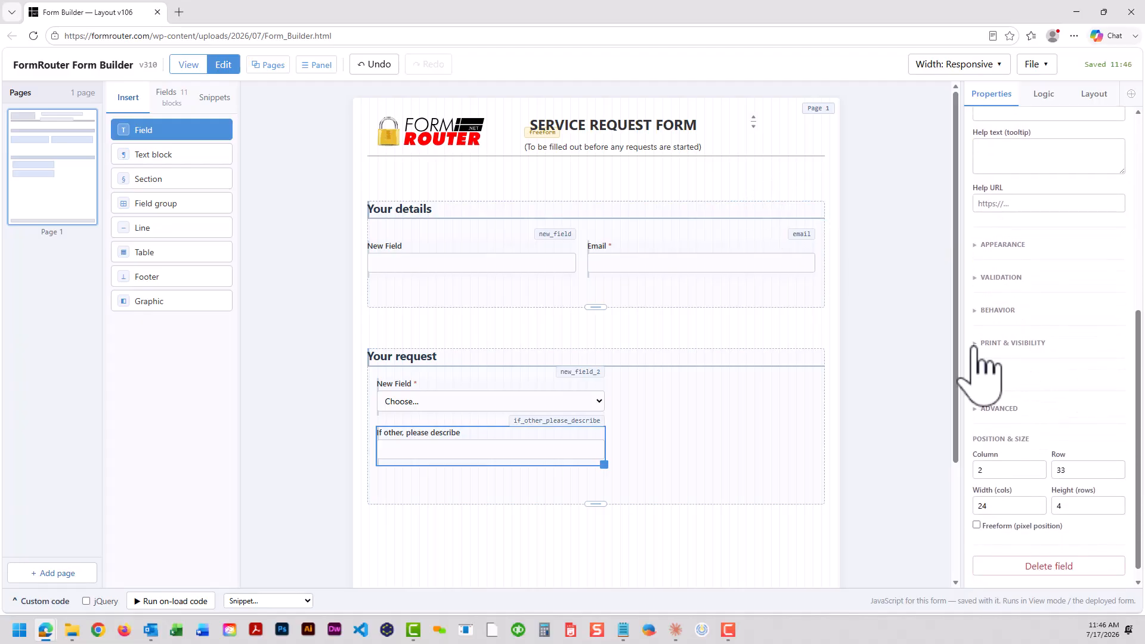
pyautogui.click(975, 344)
pyautogui.click(976, 358)
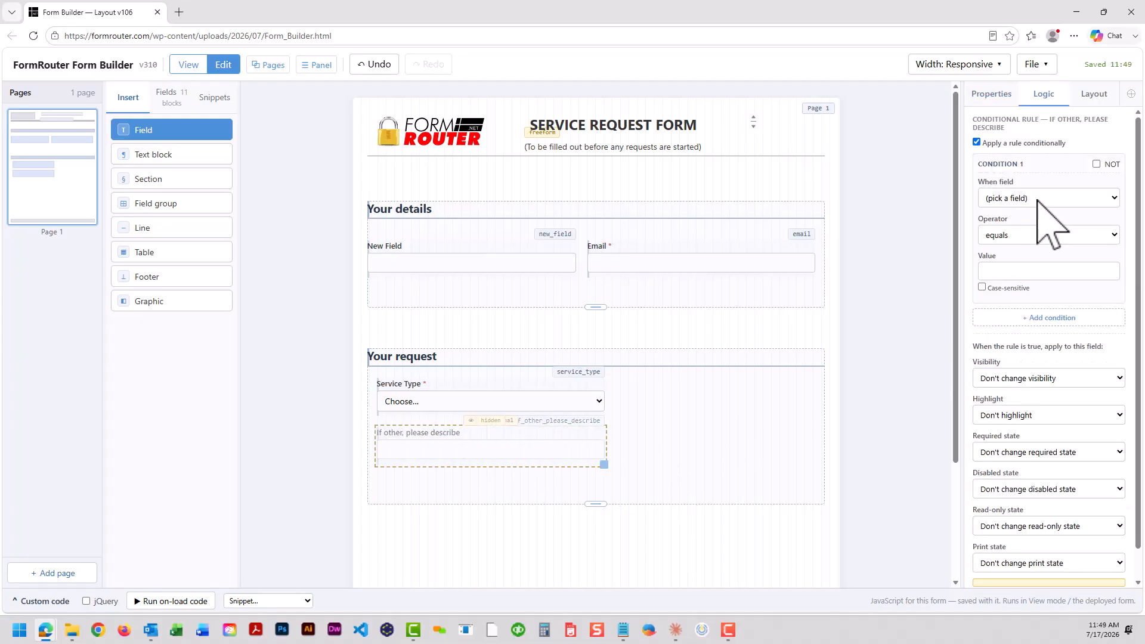
# Add a conditional rule that shows the field when Service Type equals Other
pyautogui.click(1038, 199)
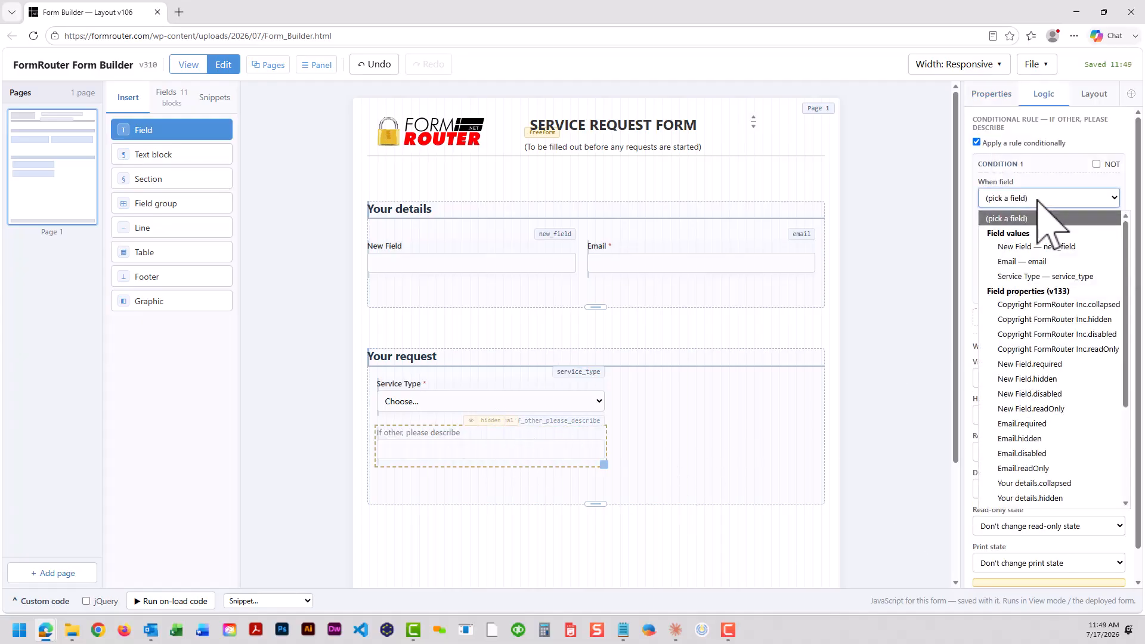
pyautogui.click(1032, 276)
pyautogui.click(1011, 270)
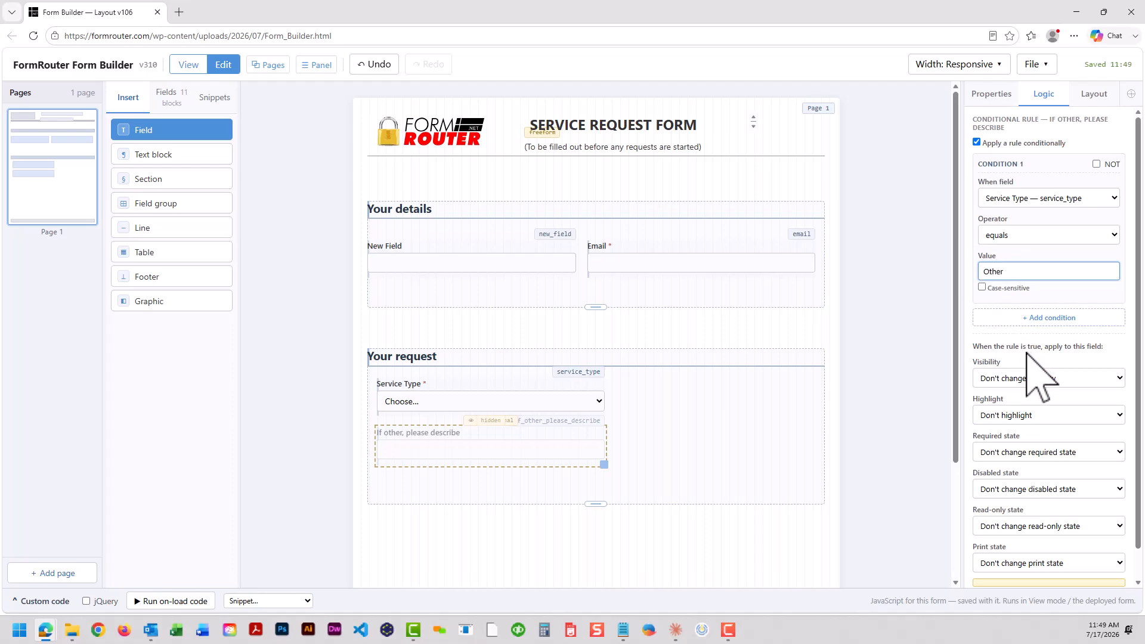
pyautogui.click(1035, 380)
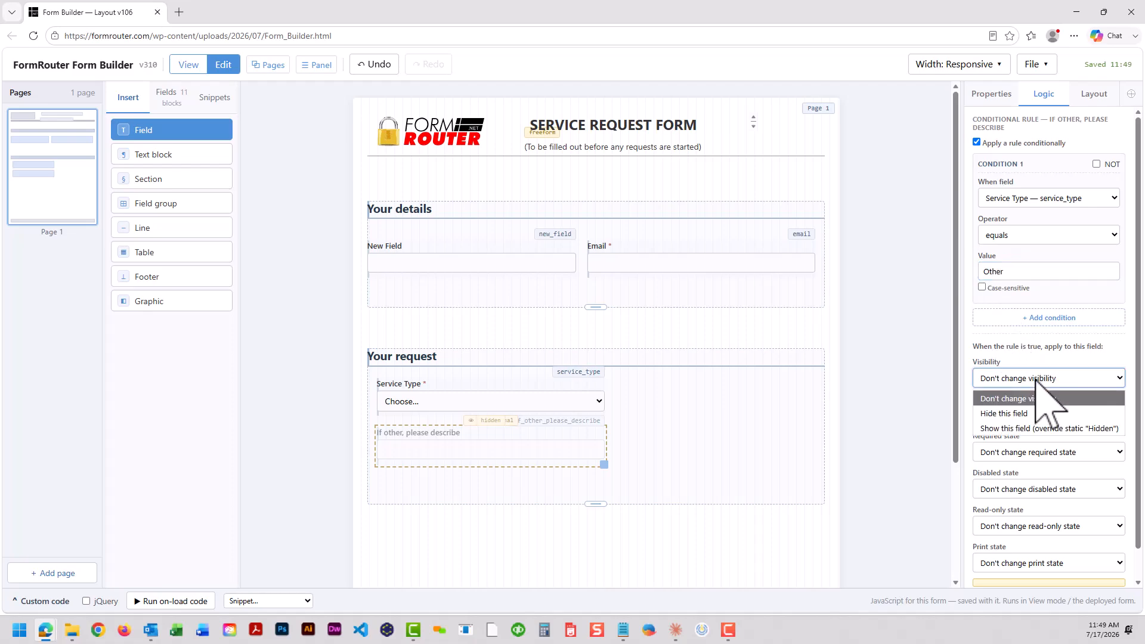
pyautogui.click(1014, 428)
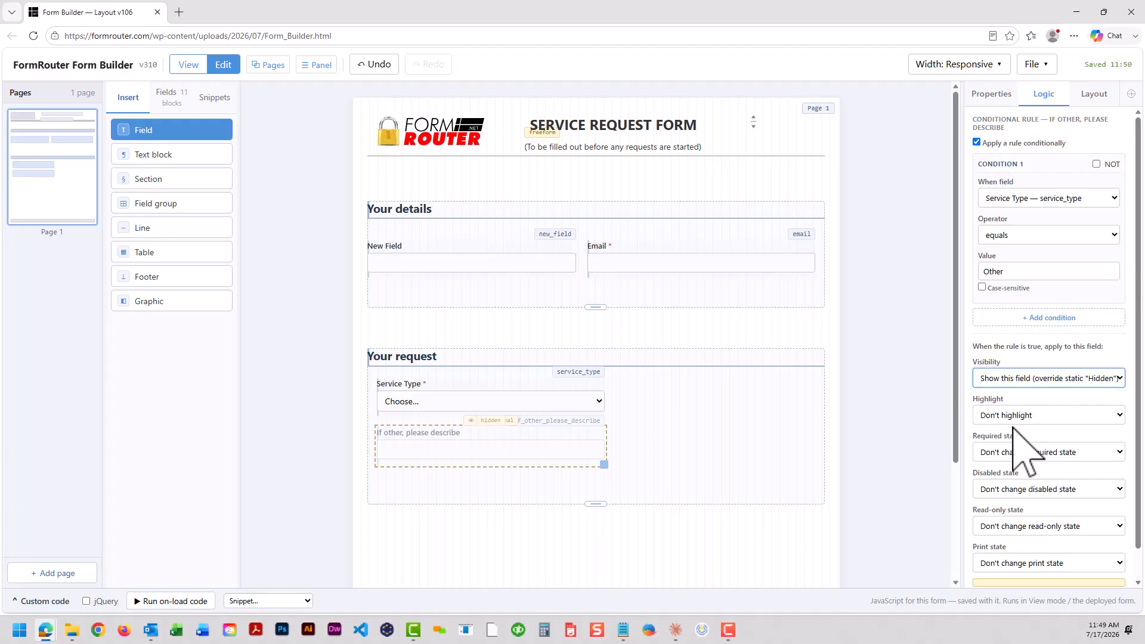
# Preview the form and choose Other for Service Type to test the rule
pyautogui.click(189, 65)
pyautogui.click(442, 401)
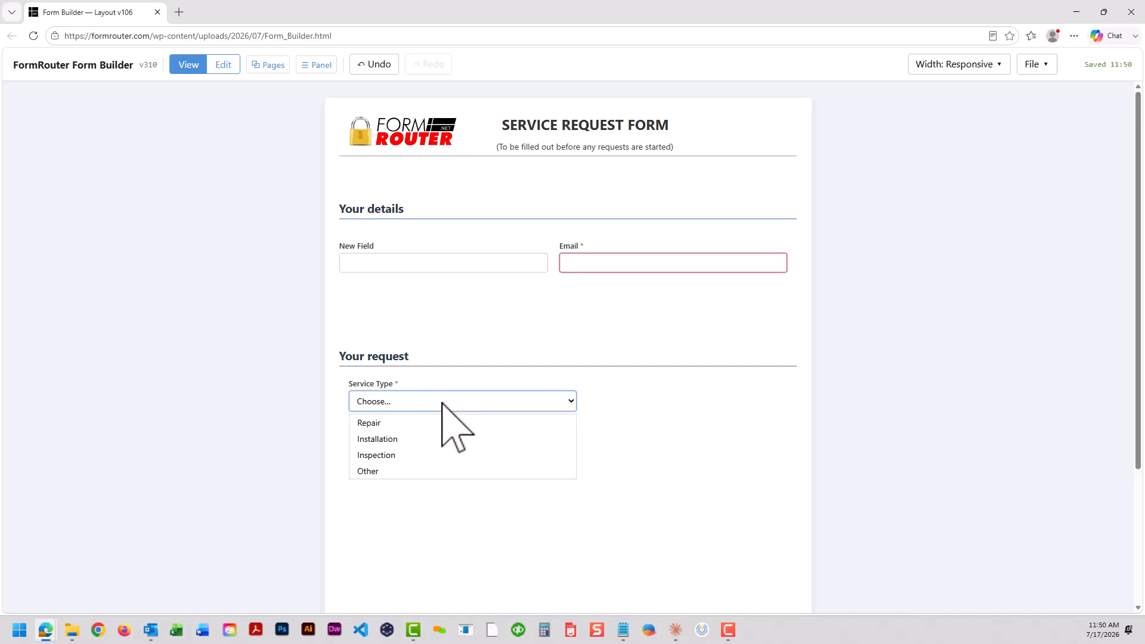
pyautogui.click(428, 471)
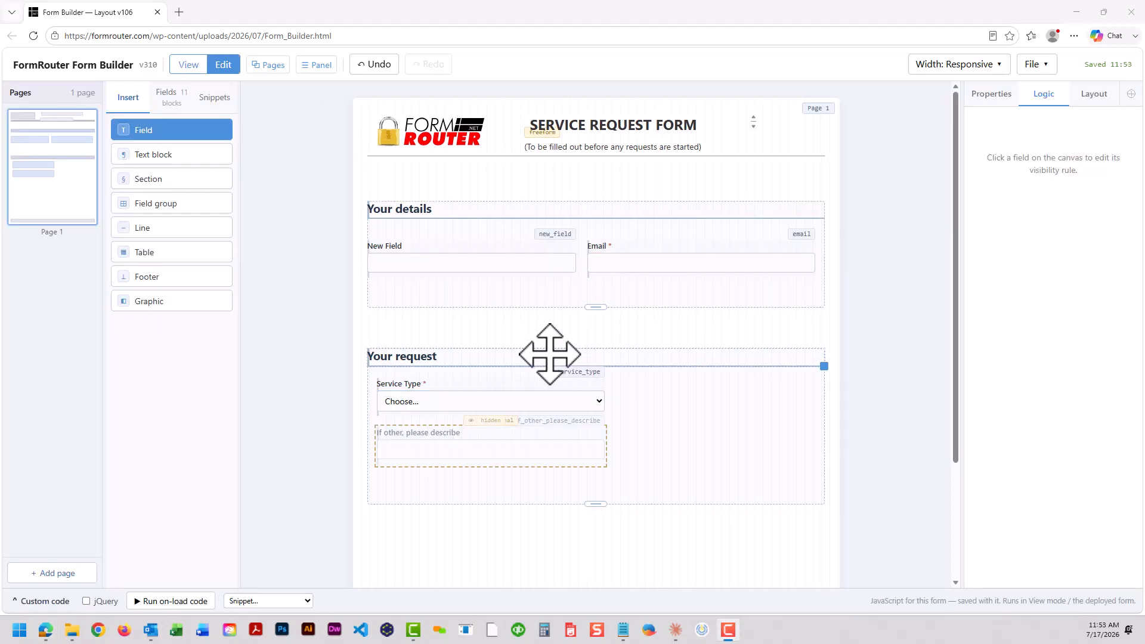
# Enable a conditional rule on the Your request section
pyautogui.click(549, 353)
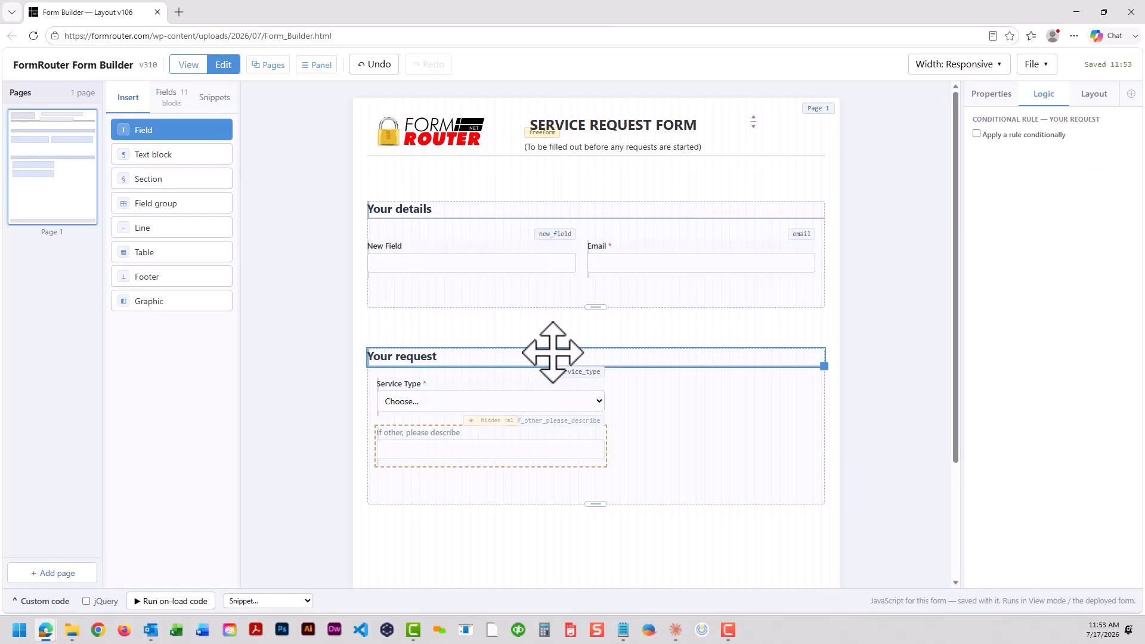
pyautogui.click(976, 134)
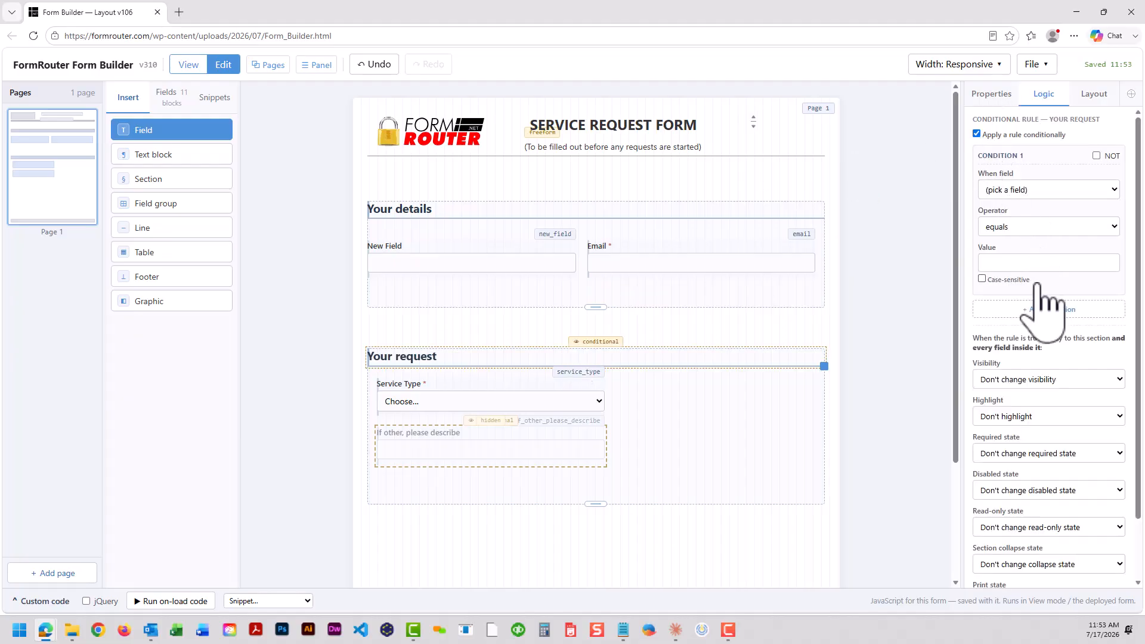
pyautogui.click(1088, 378)
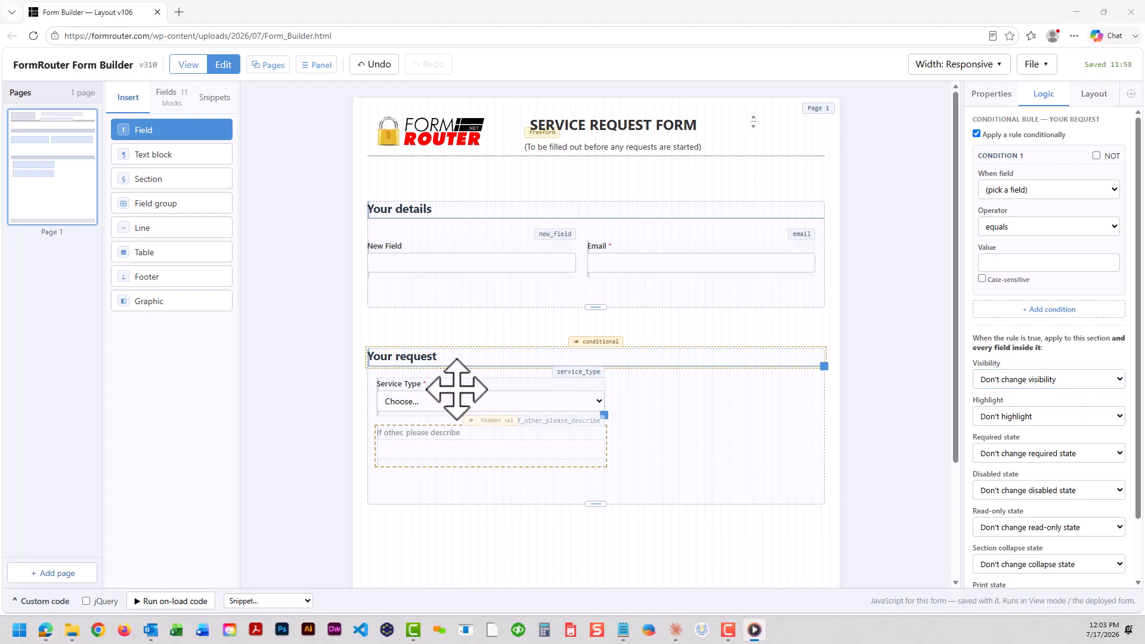
# Add two blank pages at the end of the form
pyautogui.moveTo(60, 200)
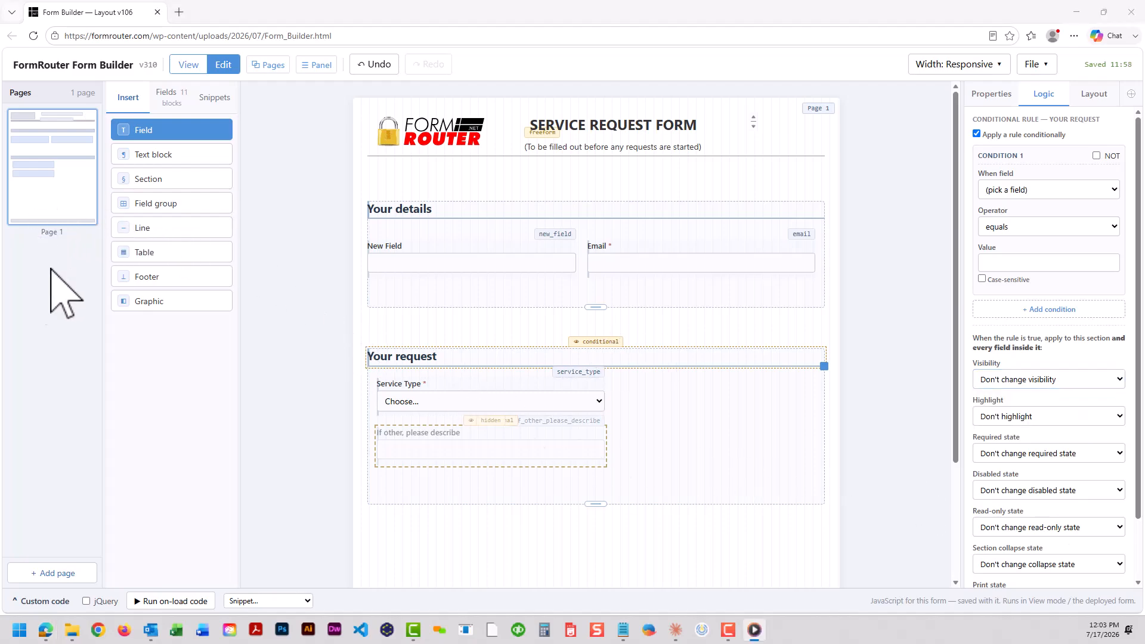
pyautogui.doubleClick(45, 573)
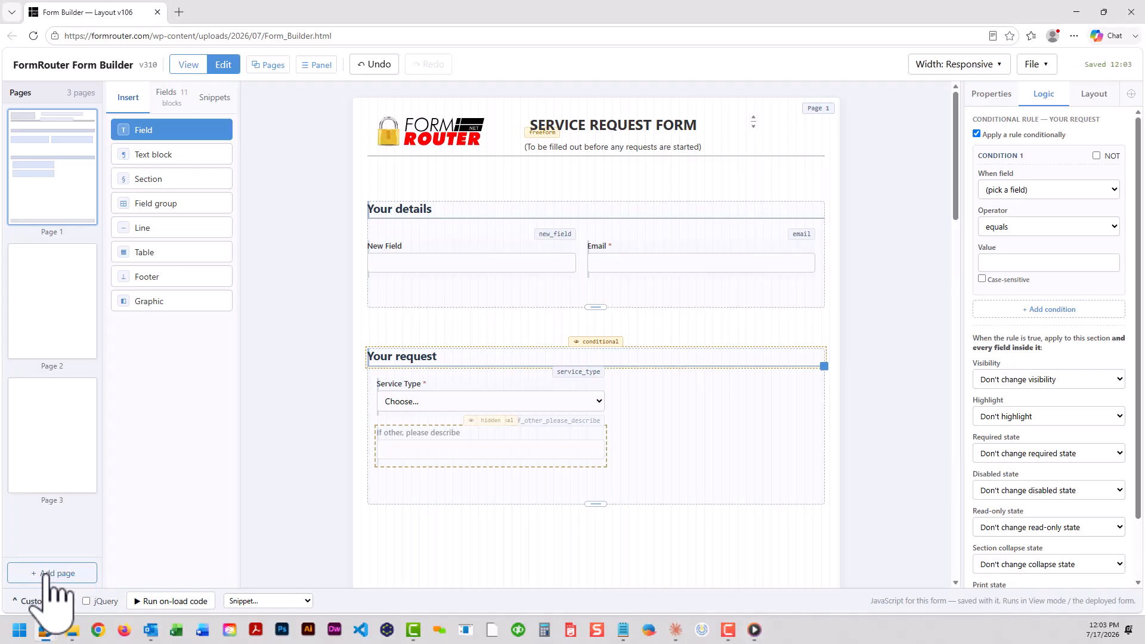
# Delete the third page and add a new field at the top of page 2
pyautogui.click(90, 385)
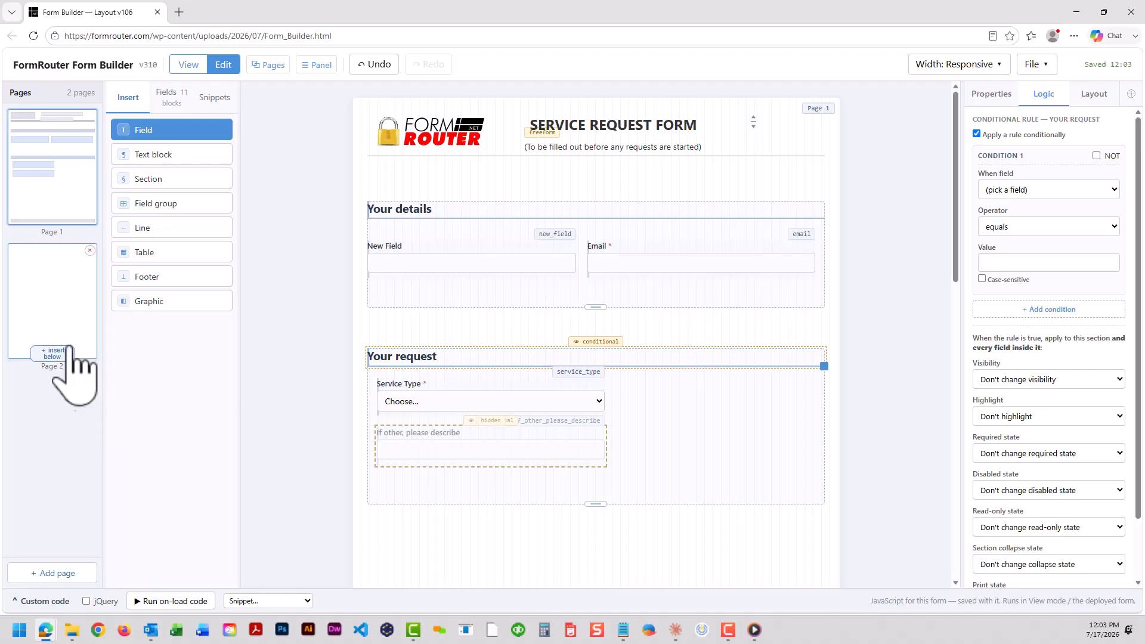
pyautogui.click(58, 292)
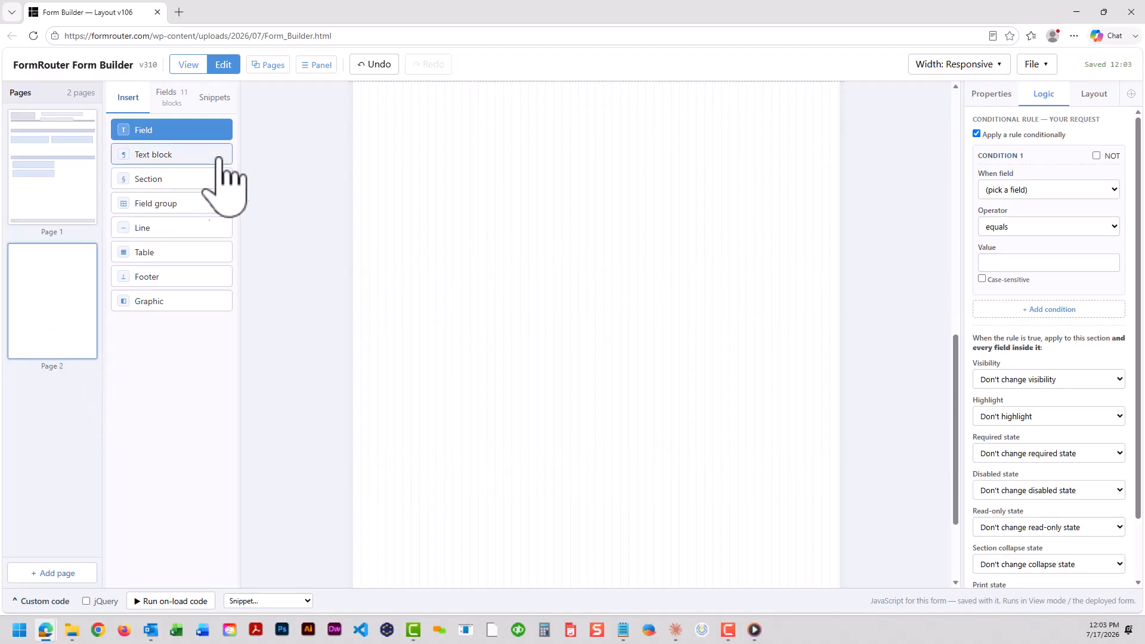
pyautogui.moveTo(194, 130); pyautogui.dragTo(397, 123)
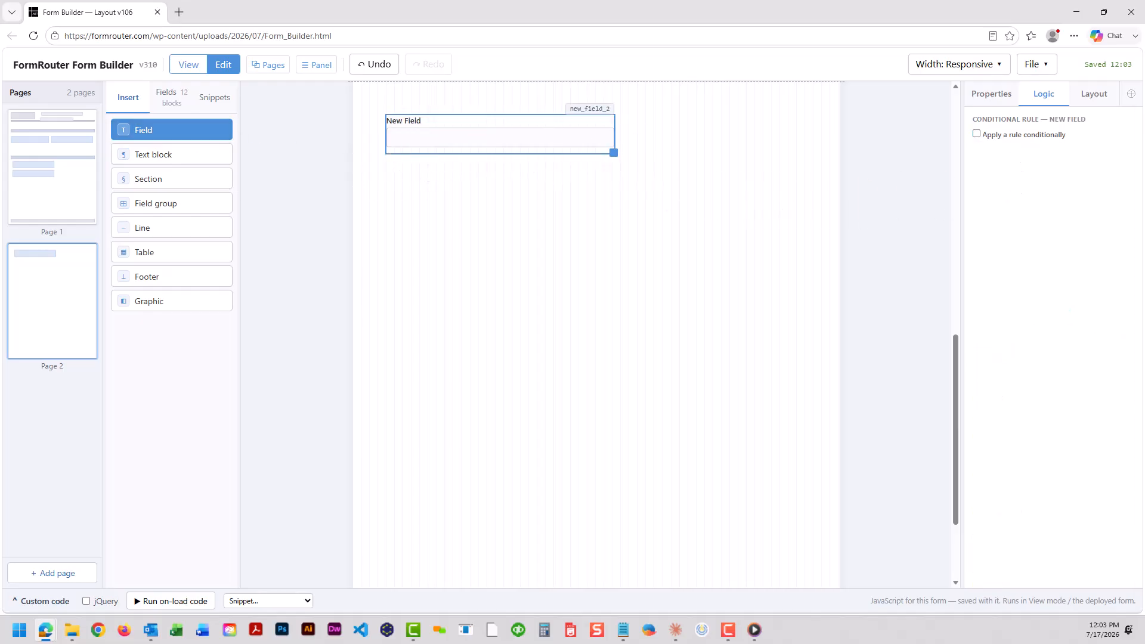
pyautogui.moveTo(28, 262)
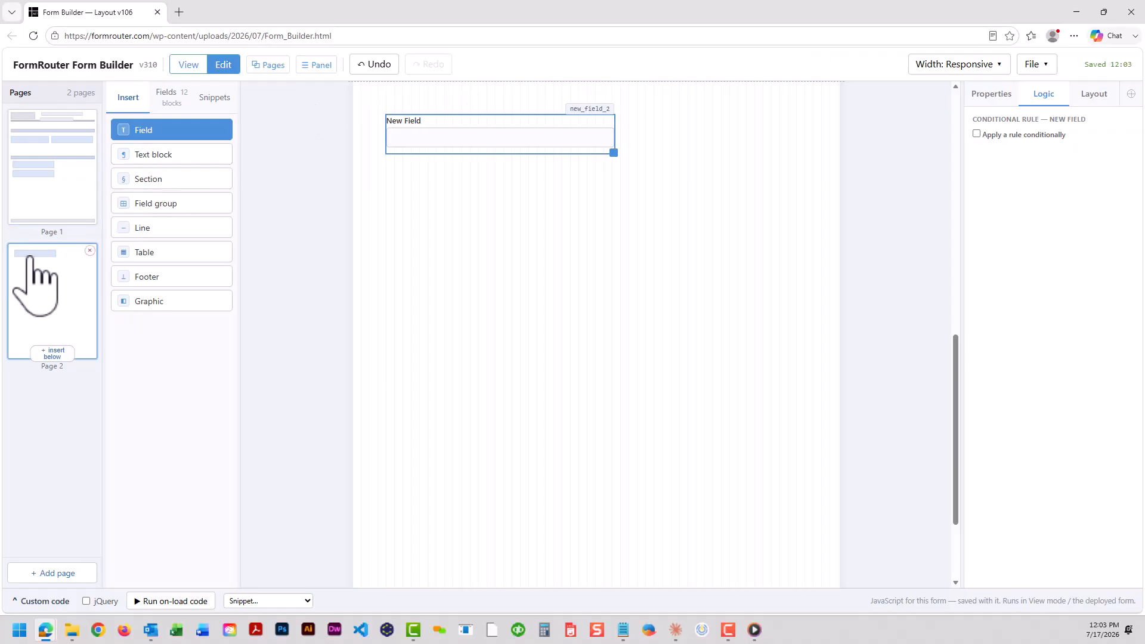
# Export the form as an HTML file named form-2026-07-17 and open the downloaded file
pyautogui.click(21, 171)
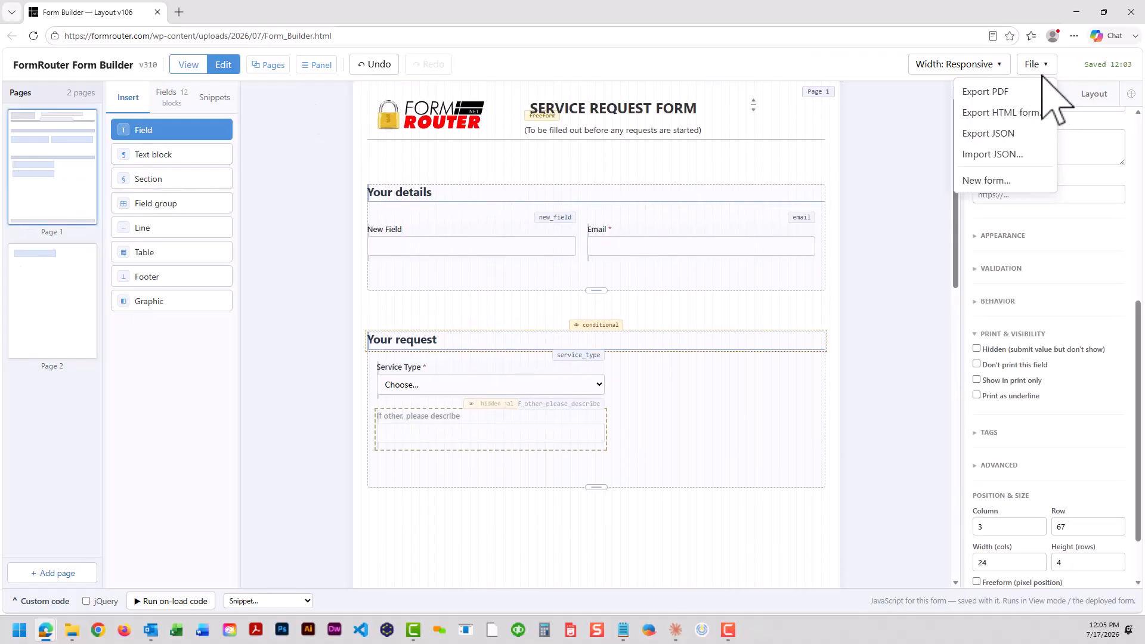
pyautogui.click(994, 113)
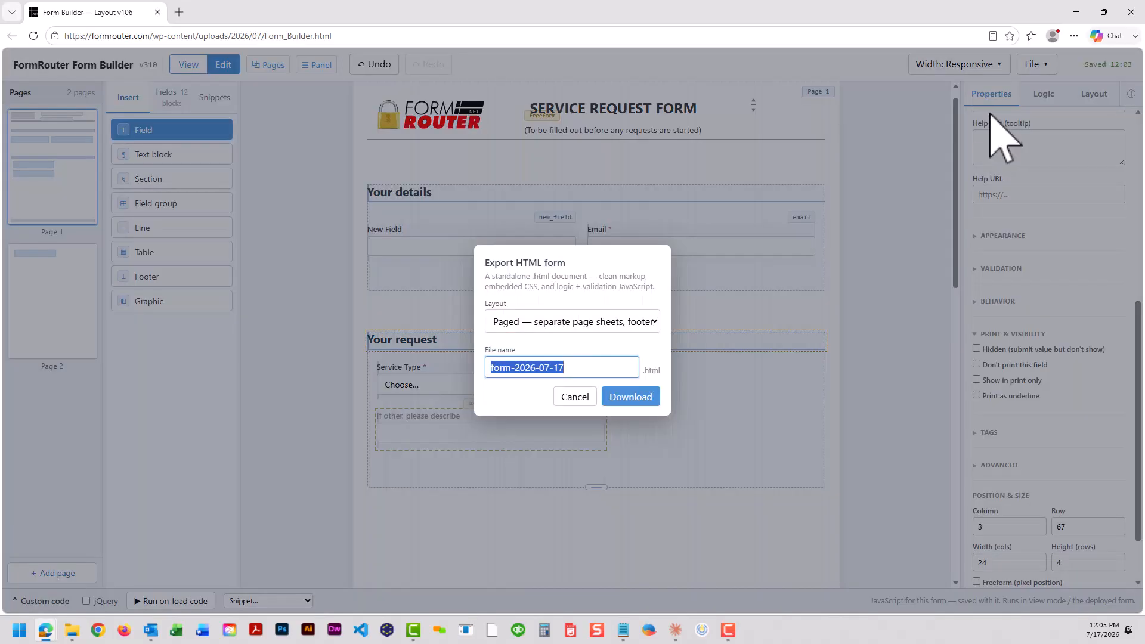
pyautogui.click(626, 398)
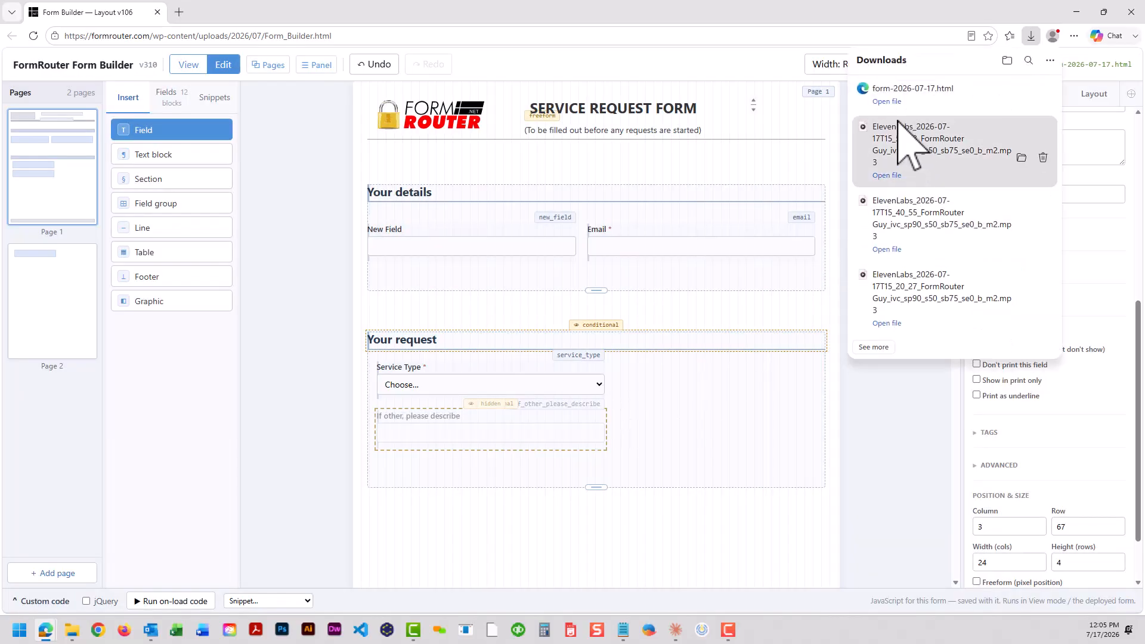
pyautogui.click(894, 103)
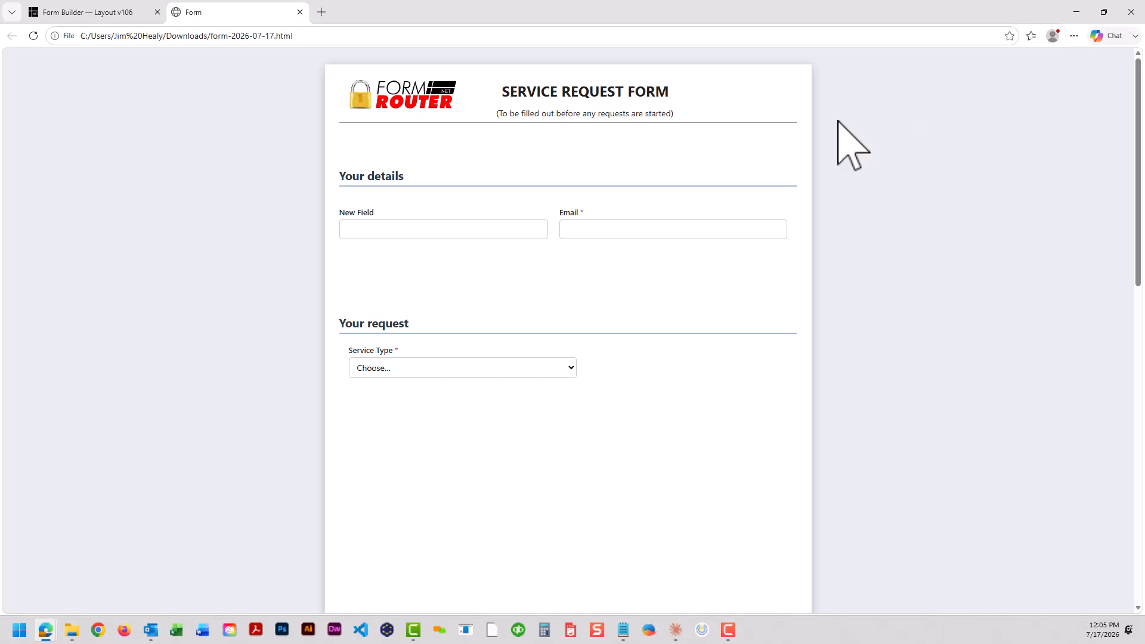
# Scroll through the exported HTML form to review its sections and pages
pyautogui.scroll(-1, 604, 280)
pyautogui.scroll(-9, 601, 279)
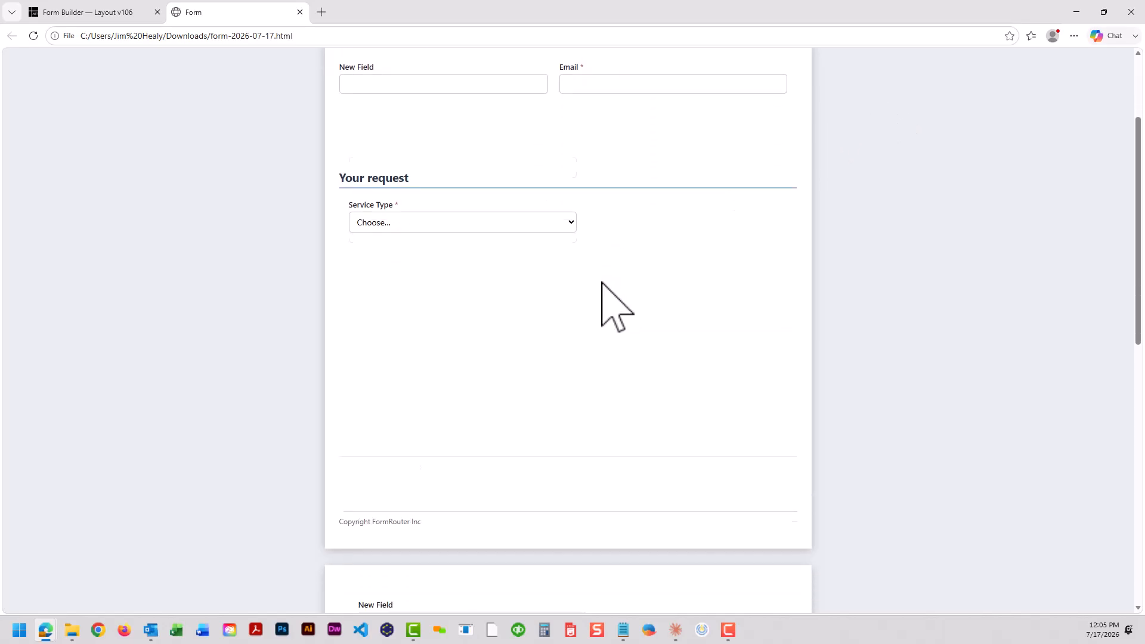
pyautogui.scroll(-3, 602, 285)
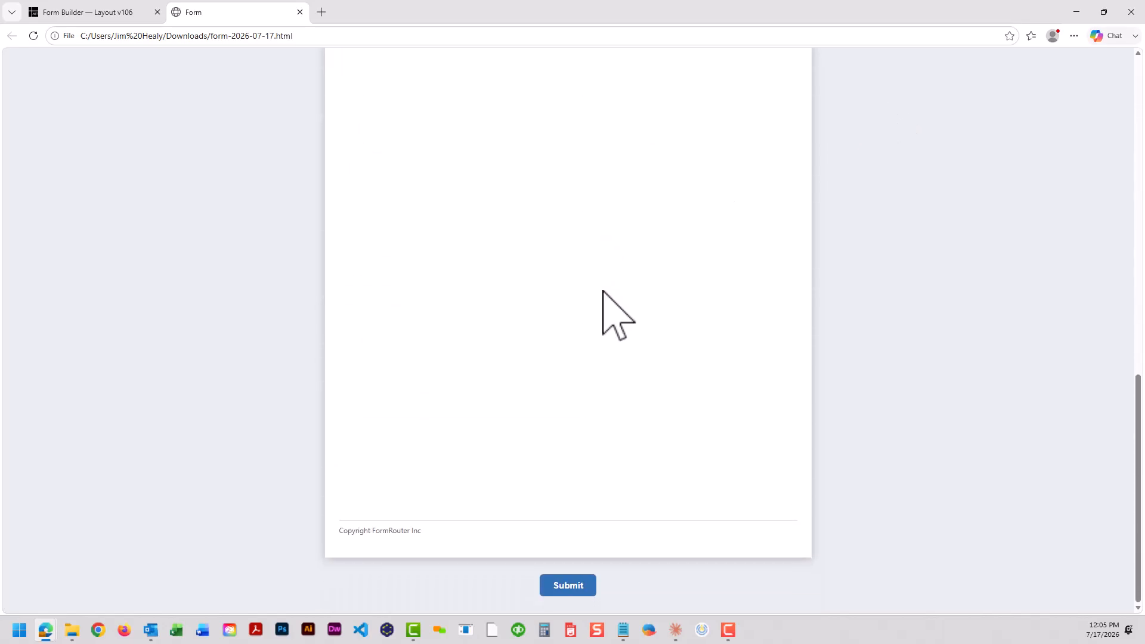
pyautogui.scroll(10, 602, 291)
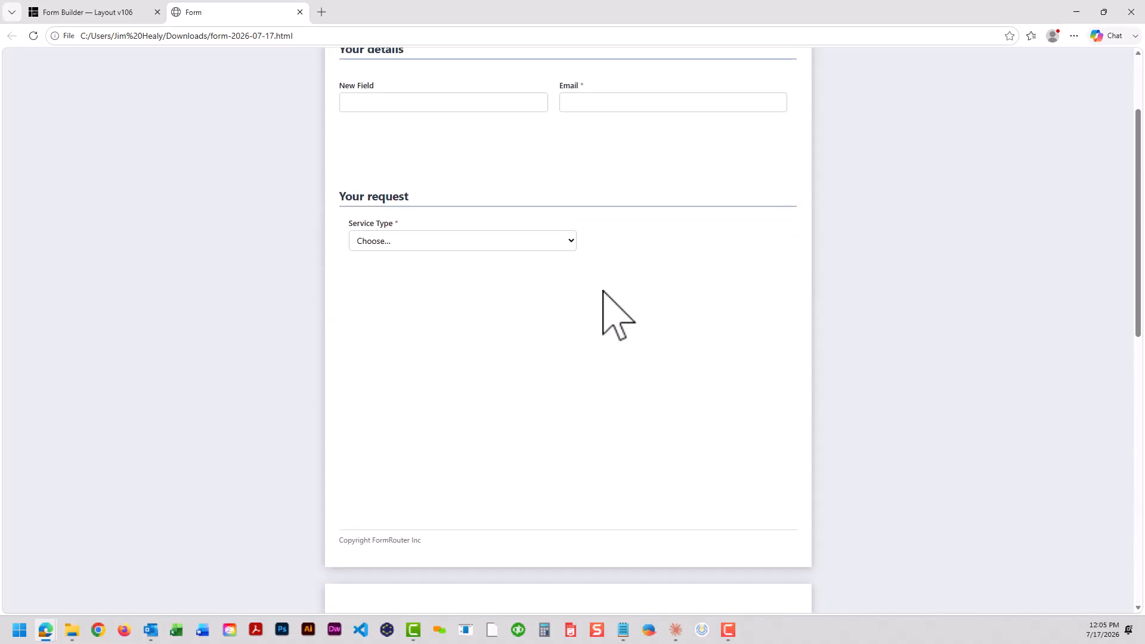
pyautogui.scroll(2, 617, 316)
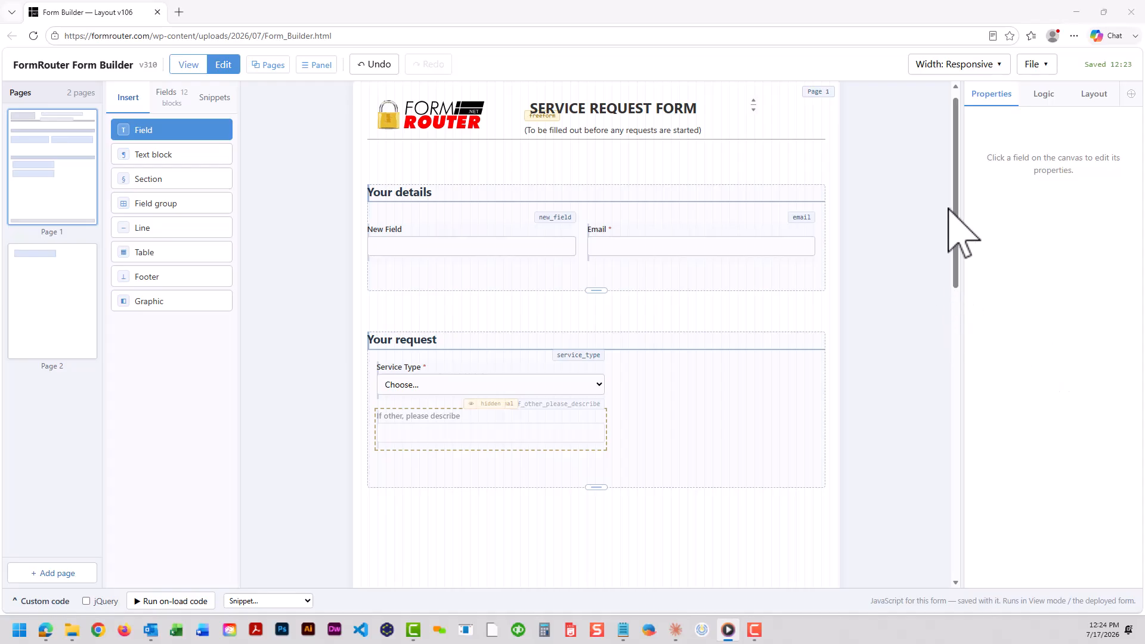
# Set the page to Letter (8.5×11") portrait with Normal field density and enable saving progress in the browser
pyautogui.click(1093, 94)
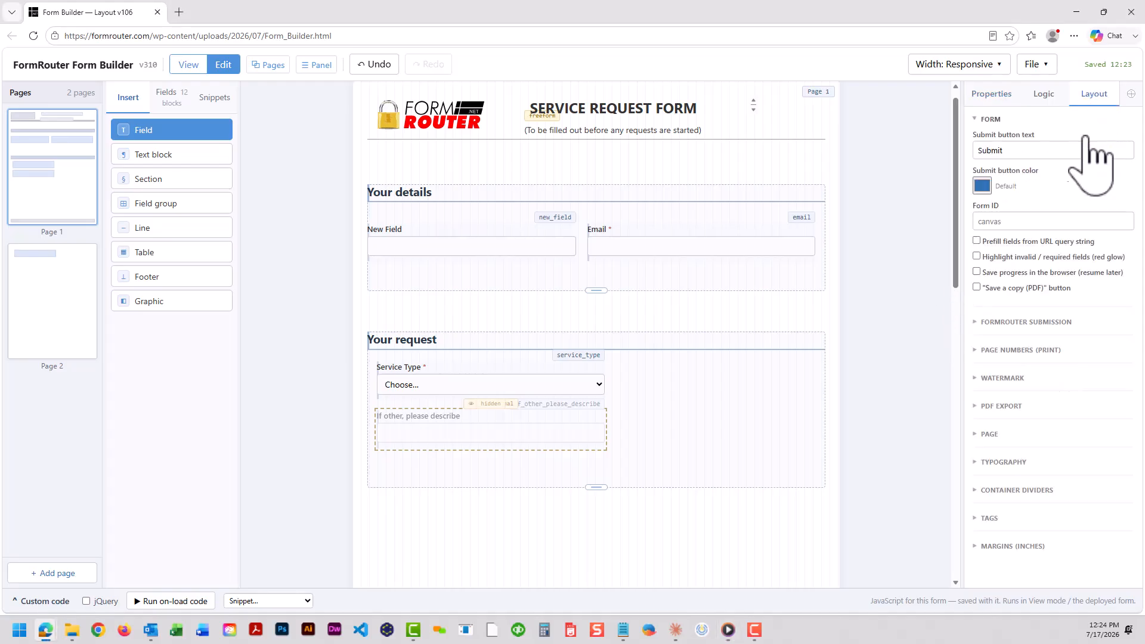
pyautogui.click(994, 434)
pyautogui.scroll(-3, 1049, 465)
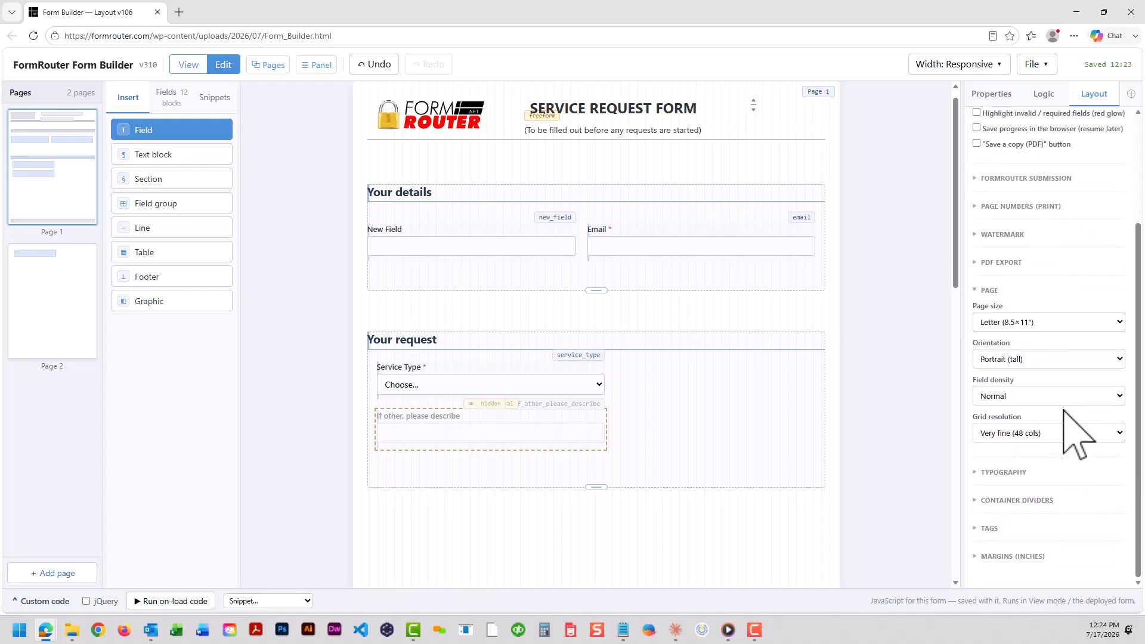
pyautogui.click(1082, 323)
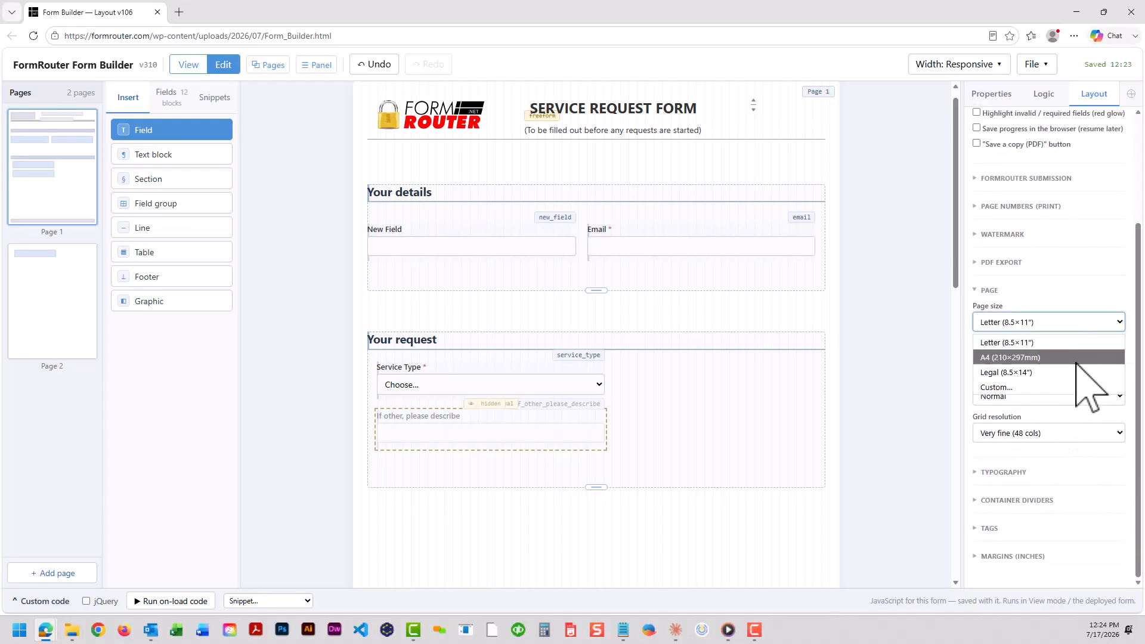
pyautogui.click(1085, 321)
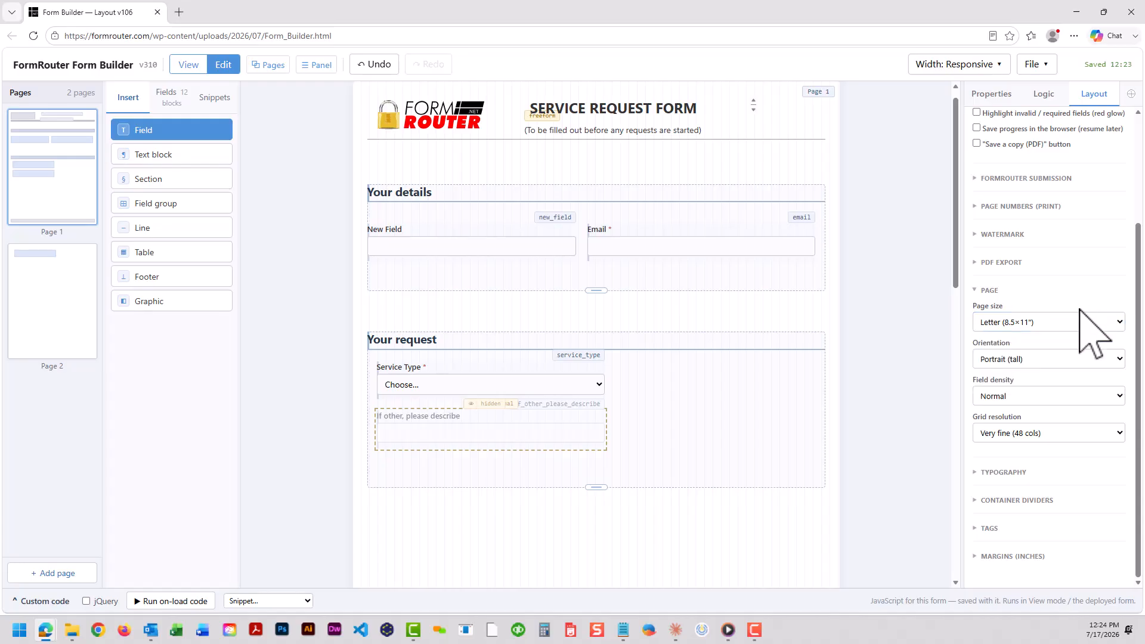
pyautogui.click(1065, 361)
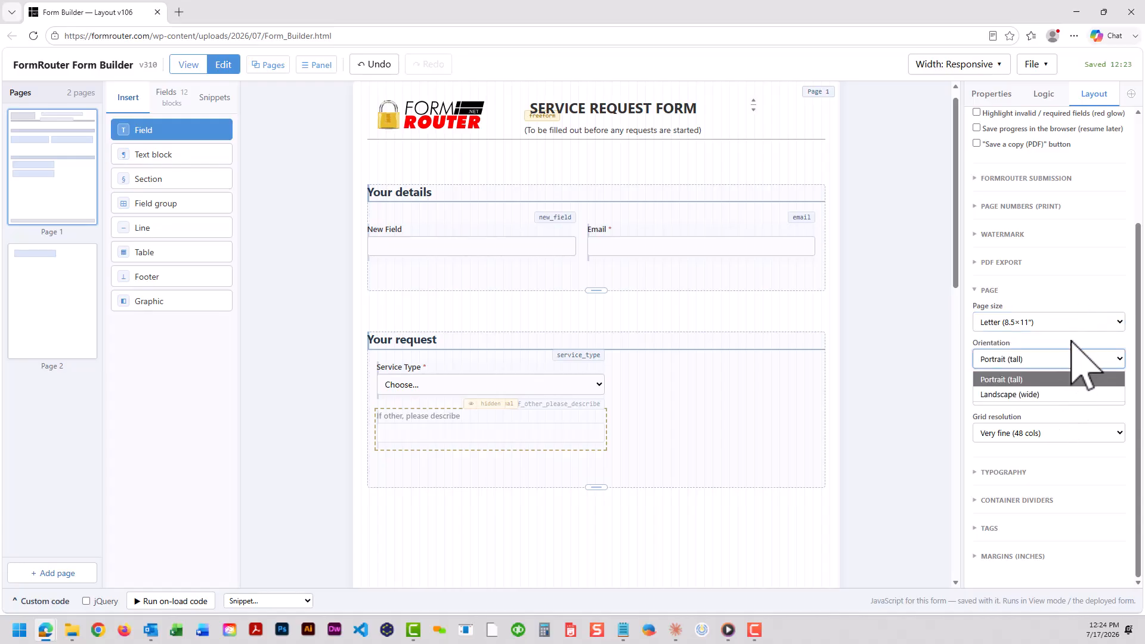
pyautogui.click(1071, 343)
pyautogui.click(1063, 398)
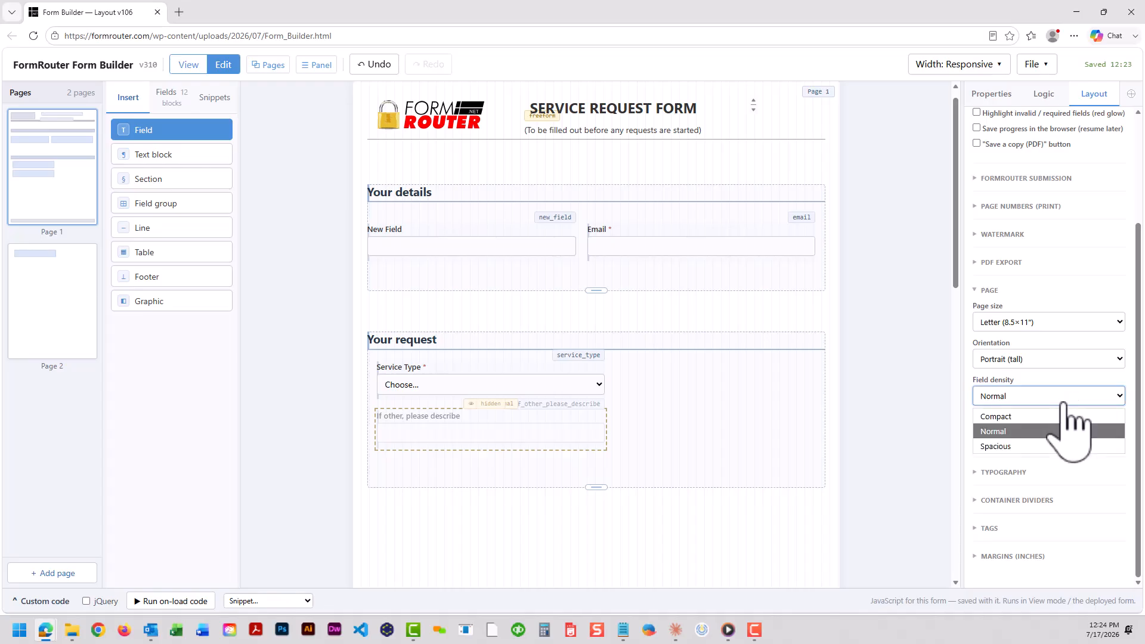
pyautogui.click(1063, 403)
pyautogui.scroll(3, 1088, 292)
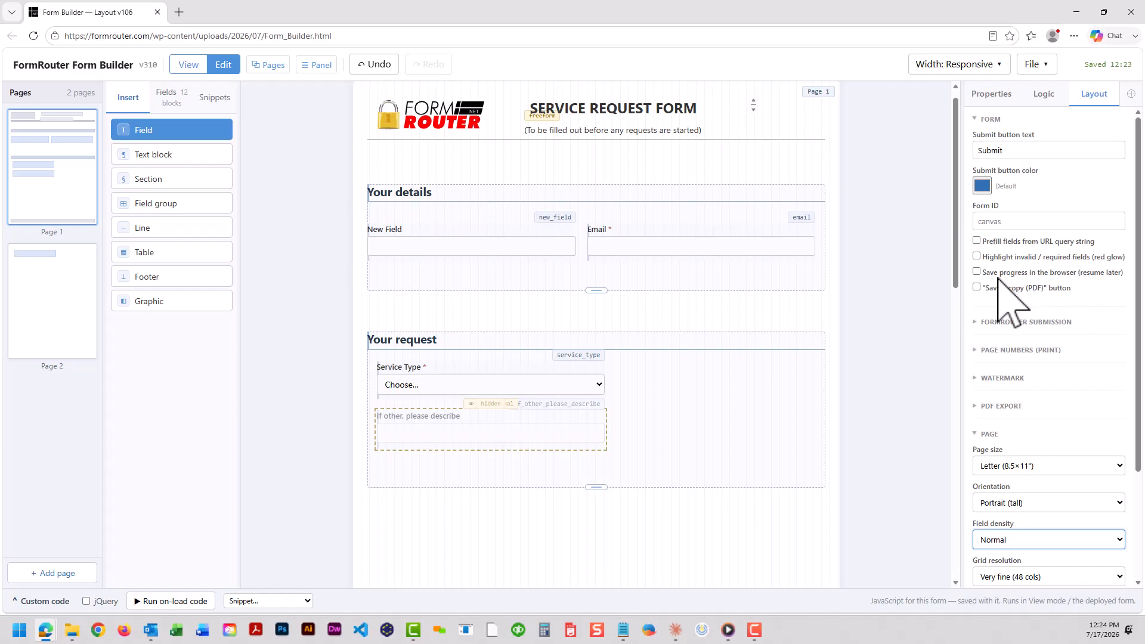
pyautogui.click(977, 273)
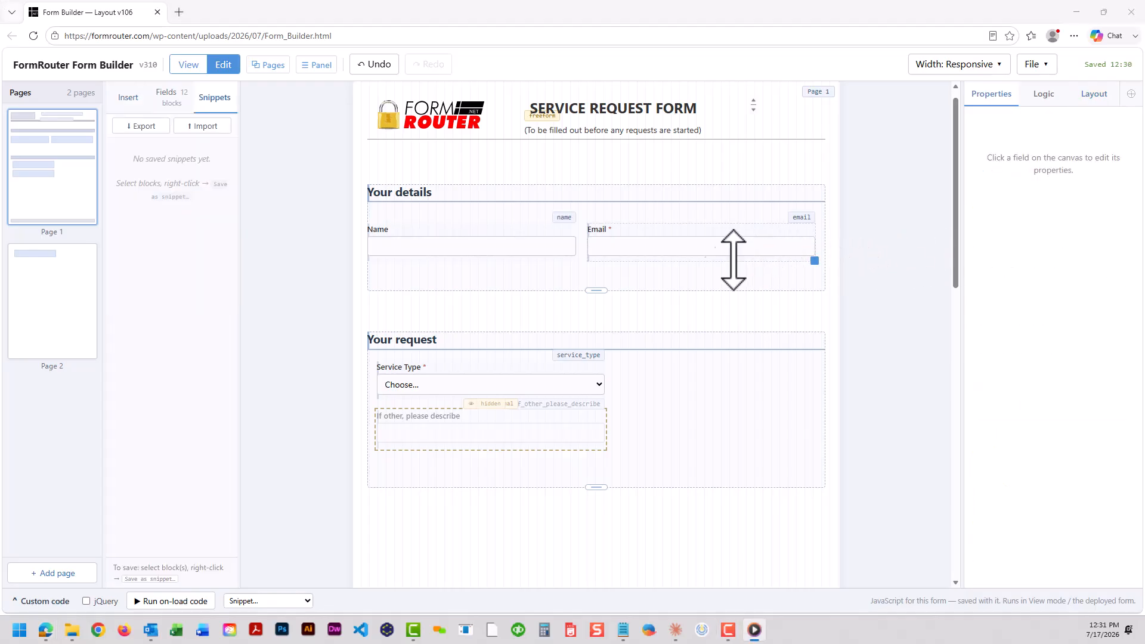
# Save the Name and Email fields as a snippet named Name (+1) in the Uncategorized category
pyautogui.moveTo(721, 283); pyautogui.dragTo(487, 219)
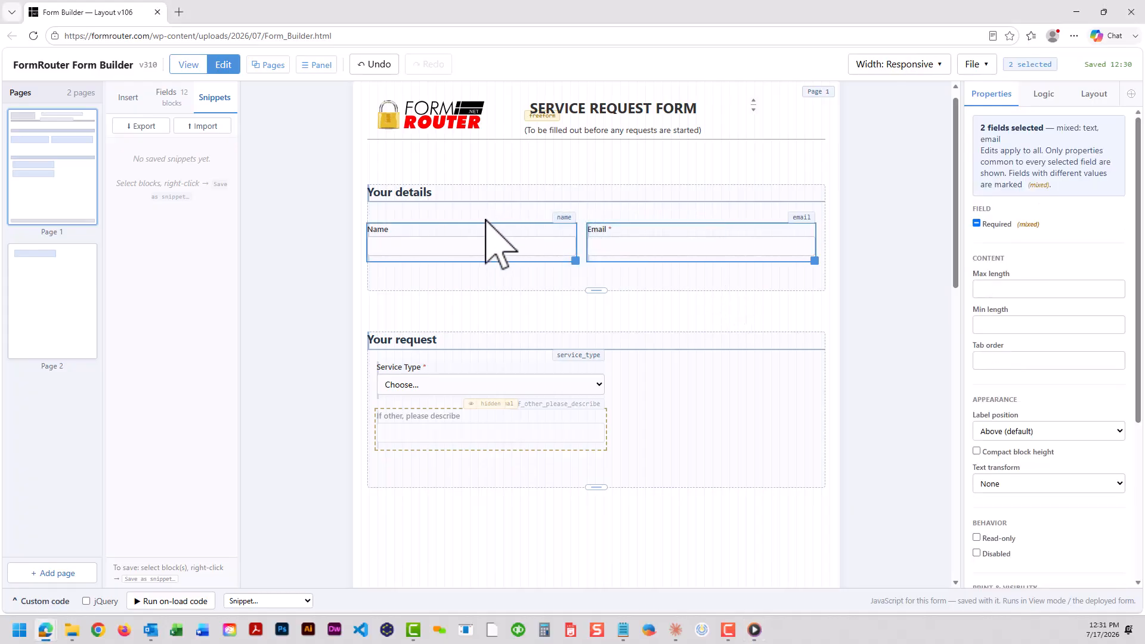
pyautogui.rightClick(481, 233)
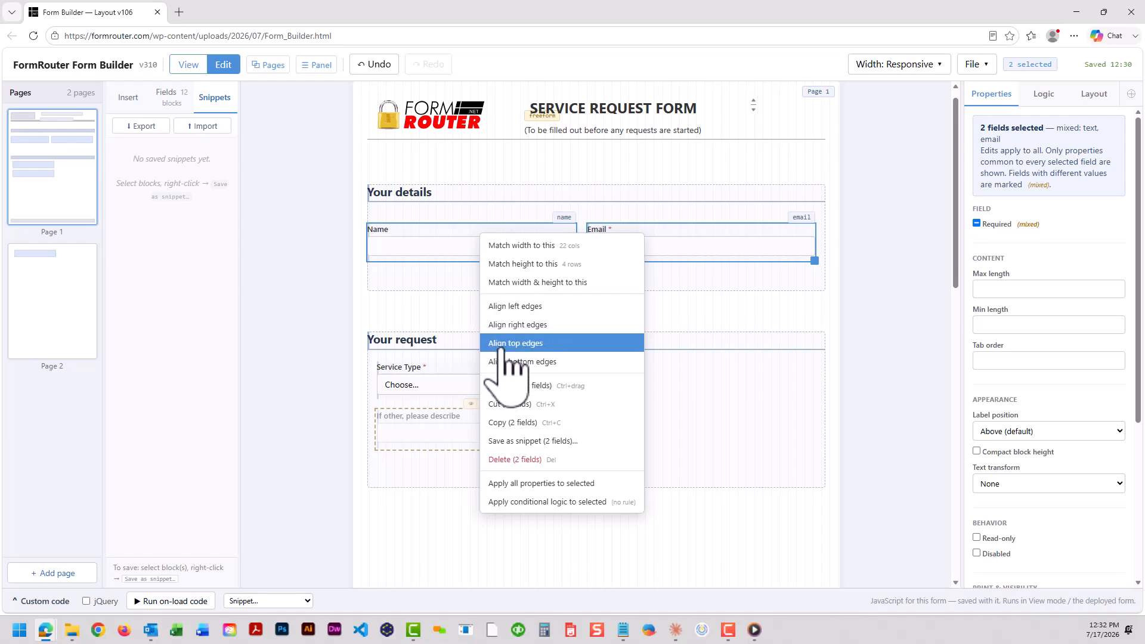
pyautogui.click(506, 441)
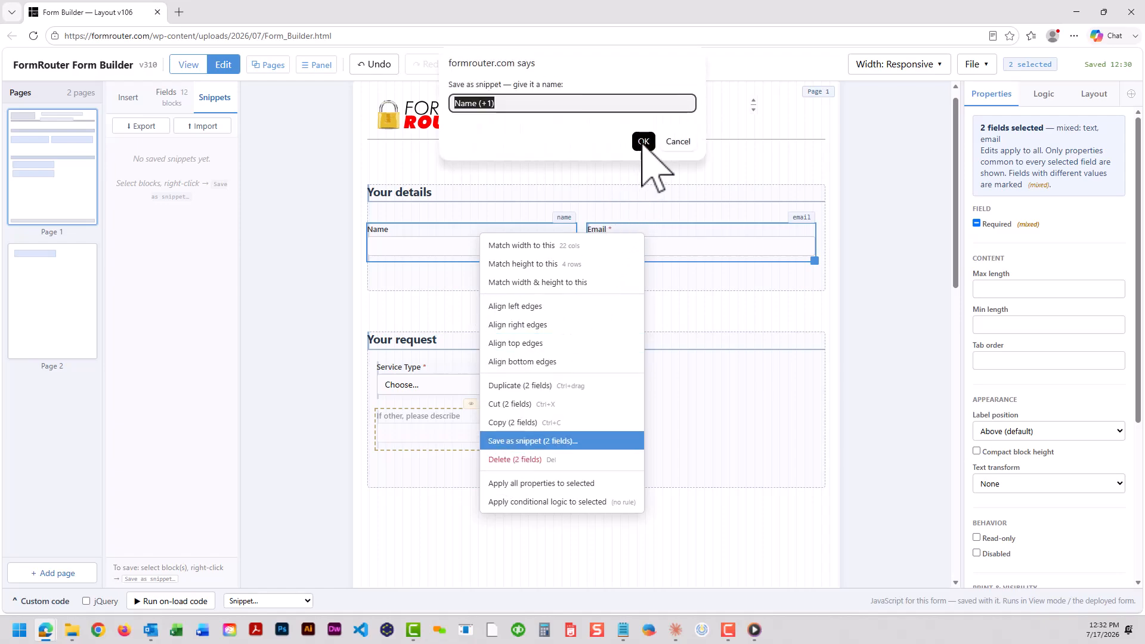
pyautogui.click(643, 142)
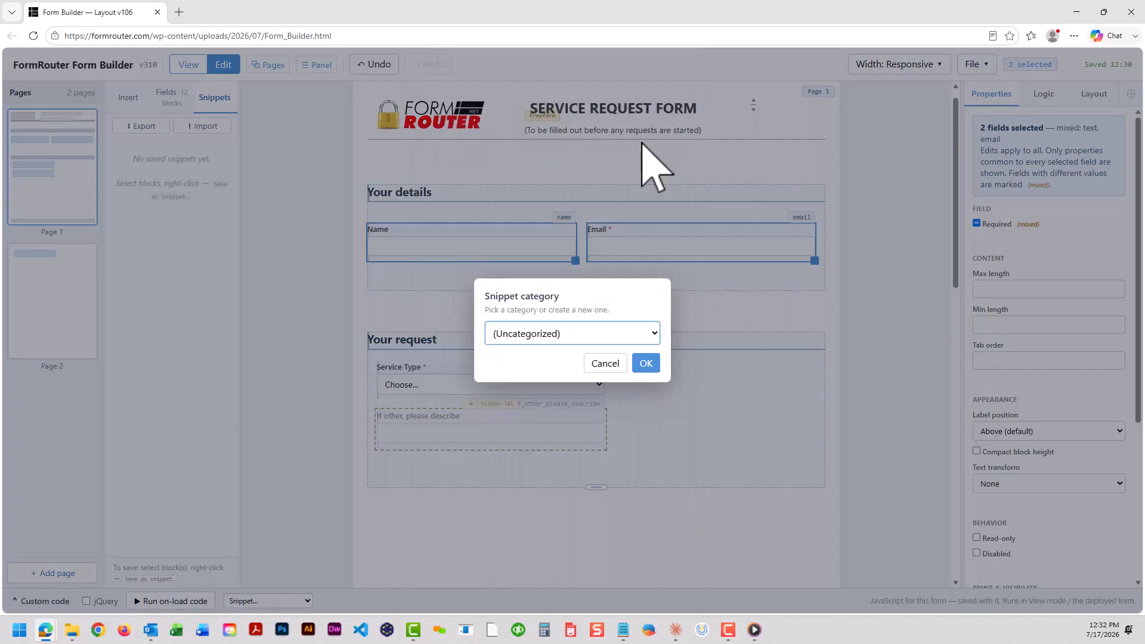
pyautogui.click(644, 364)
pyautogui.moveTo(141, 174); pyautogui.dragTo(414, 536)
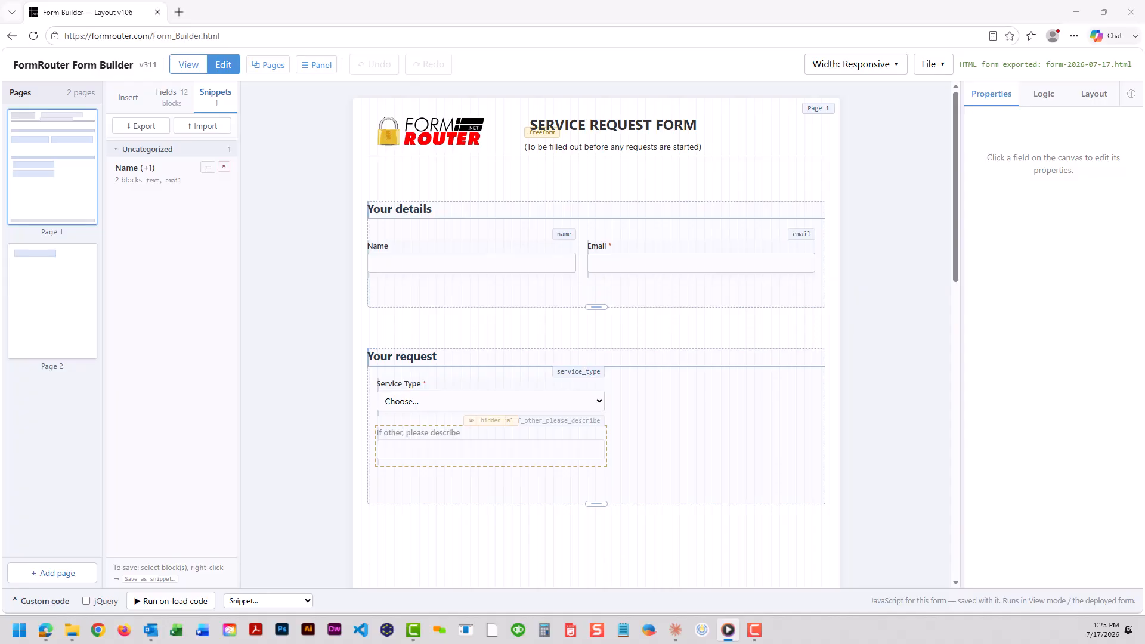
# Export the form as a PDF named form-2026-07-17 and open the downloaded file
pyautogui.click(943, 67)
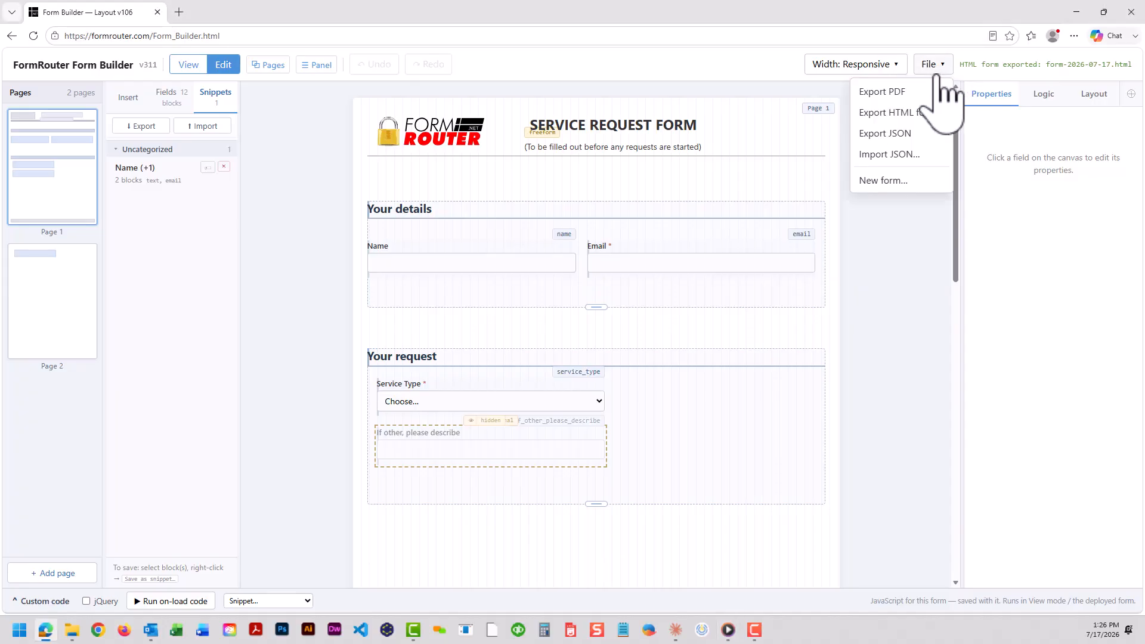
pyautogui.click(907, 93)
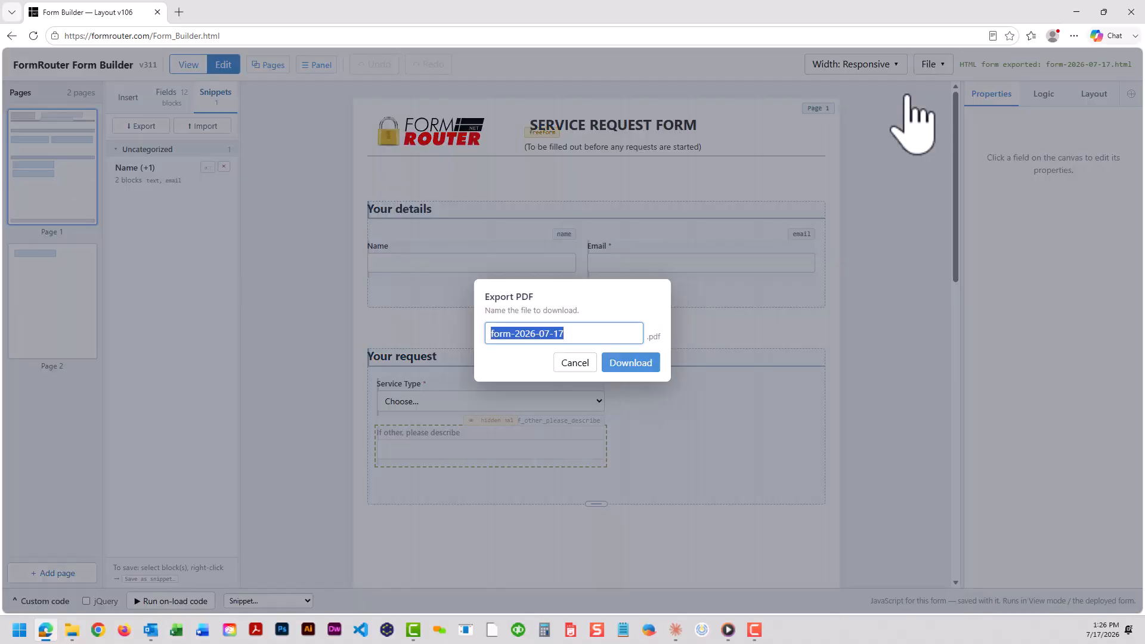
pyautogui.click(624, 363)
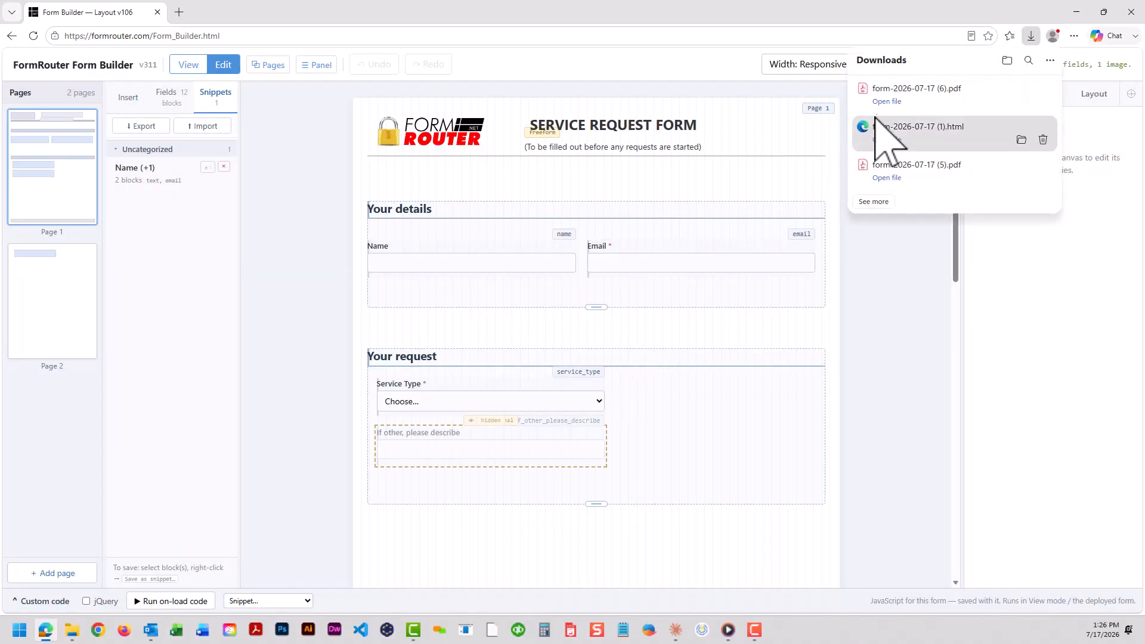
pyautogui.click(881, 105)
# Test the PDF by entering a name in the Name field and scrolling through both pages, then close it
pyautogui.click(424, 241)
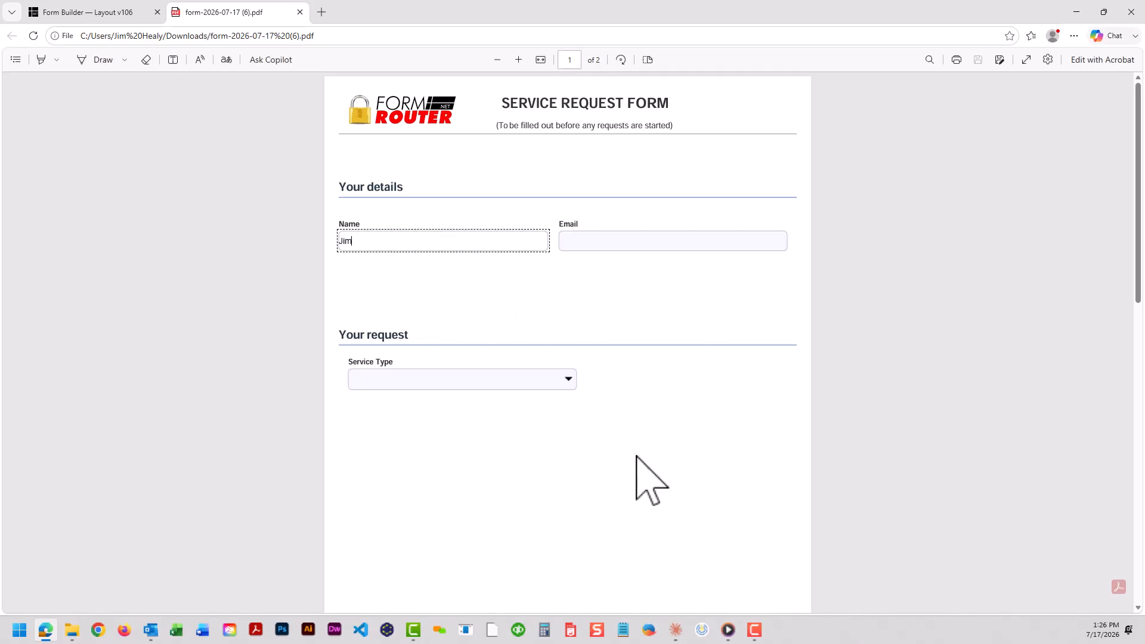
pyautogui.scroll(-10, 631, 448)
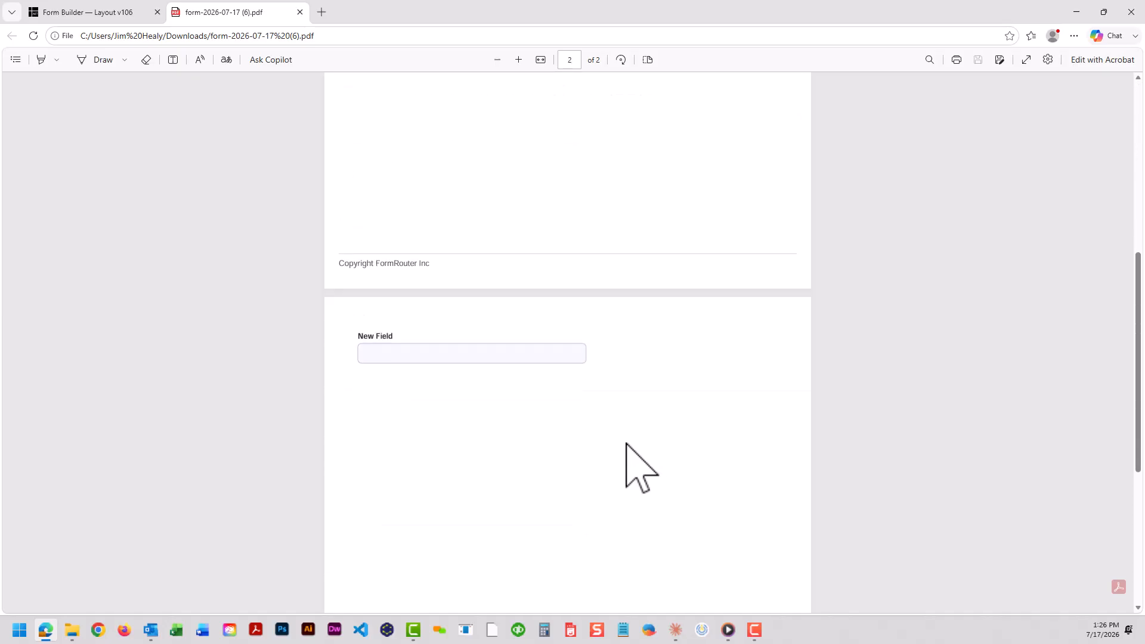
pyautogui.scroll(10, 627, 445)
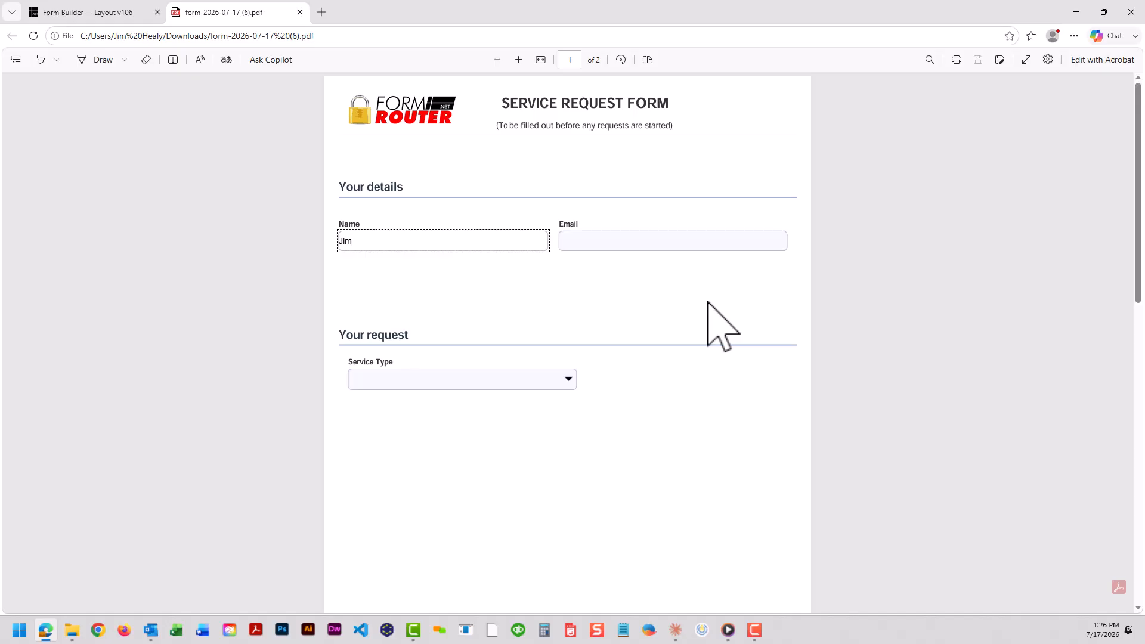
pyautogui.click(299, 12)
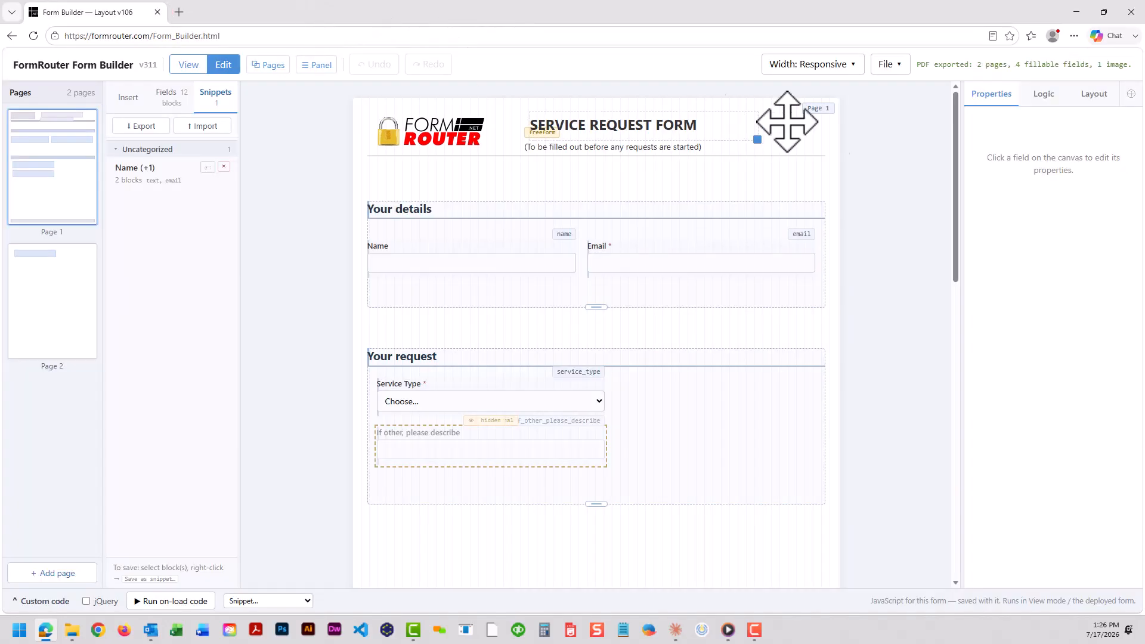
# Export the form as HTML with the Paged layout and file name form-2026-07-17, then open the downloaded file
pyautogui.click(888, 65)
pyautogui.click(875, 114)
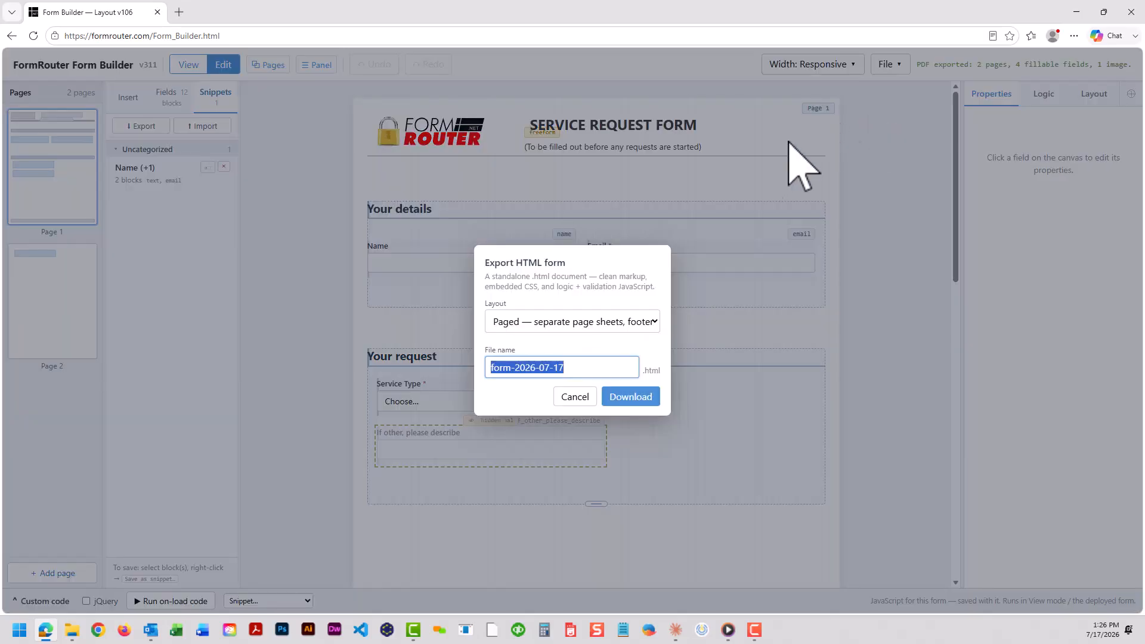
pyautogui.click(656, 322)
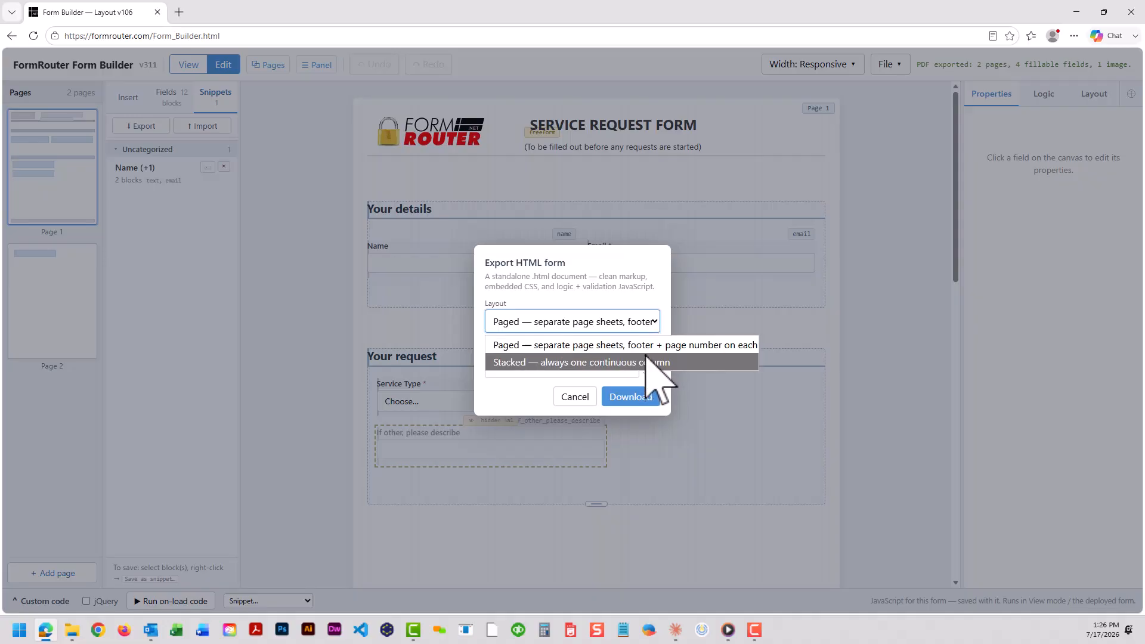
pyautogui.click(649, 345)
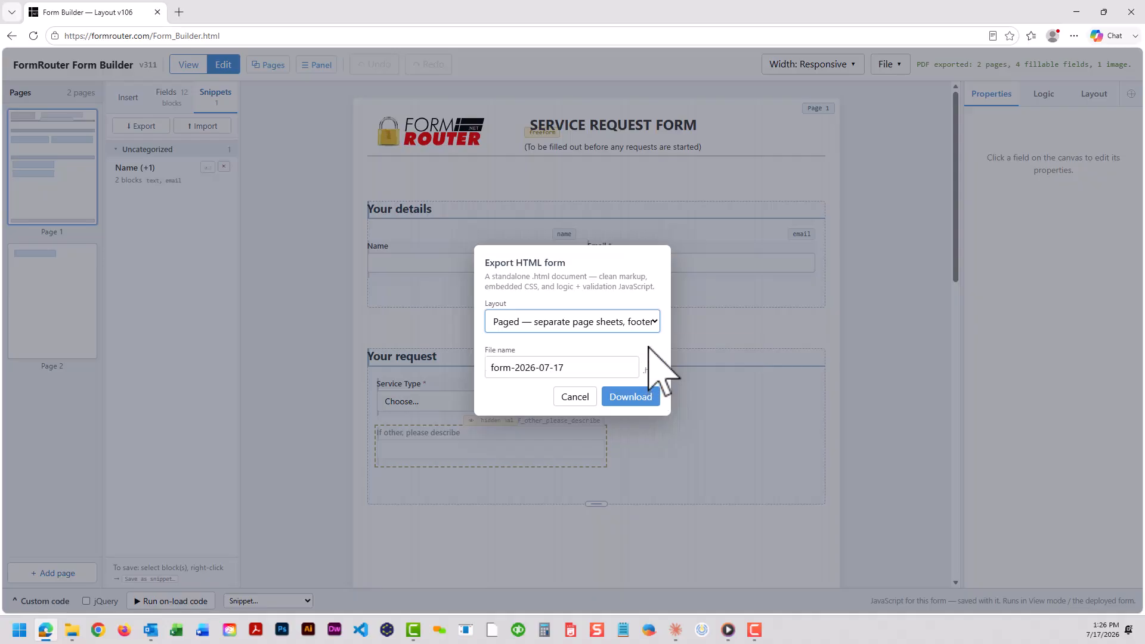
pyautogui.click(644, 405)
pyautogui.click(888, 100)
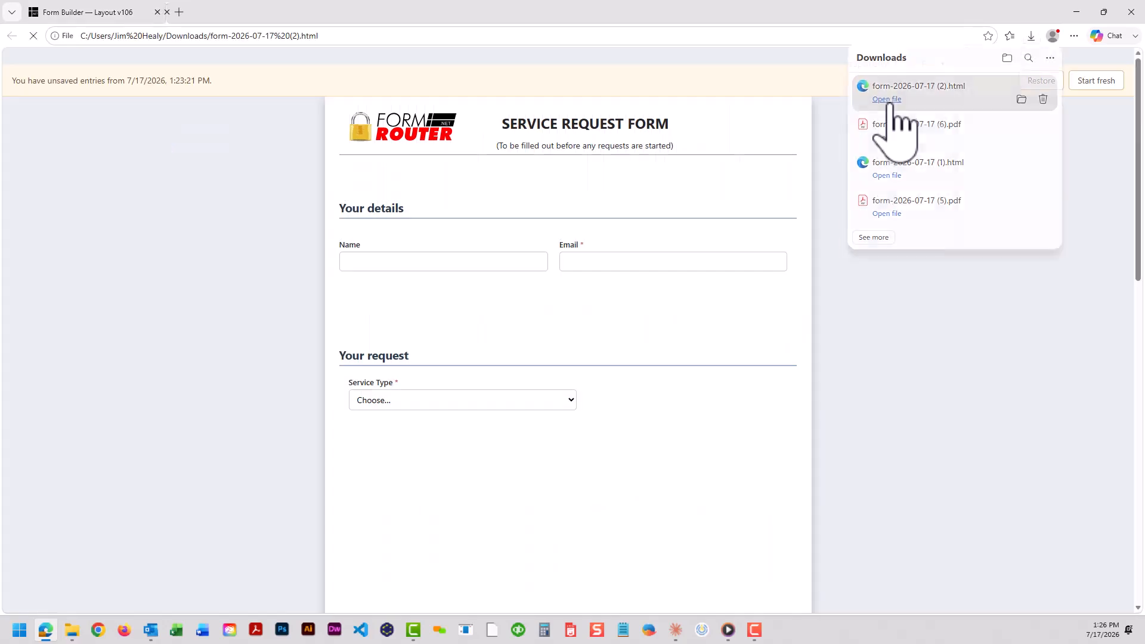
# Test the HTML form by choosing Other as Service Type, entering a name, and scrolling through the page
pyautogui.click(437, 405)
pyautogui.click(410, 486)
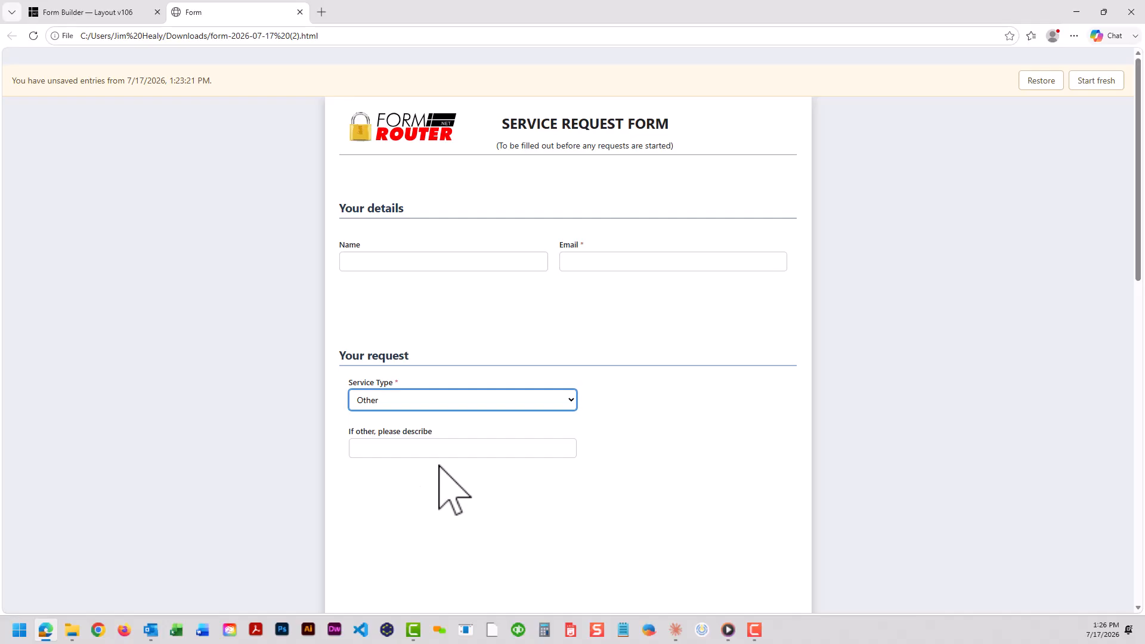
pyautogui.click(441, 263)
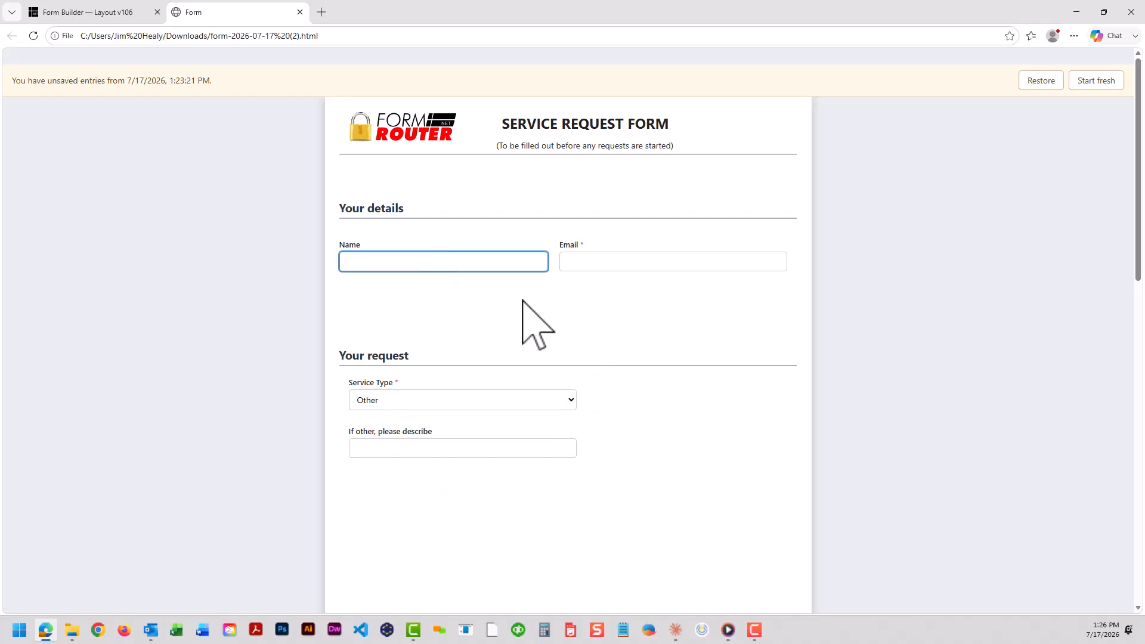
pyautogui.write('Jim')
pyautogui.click(633, 307)
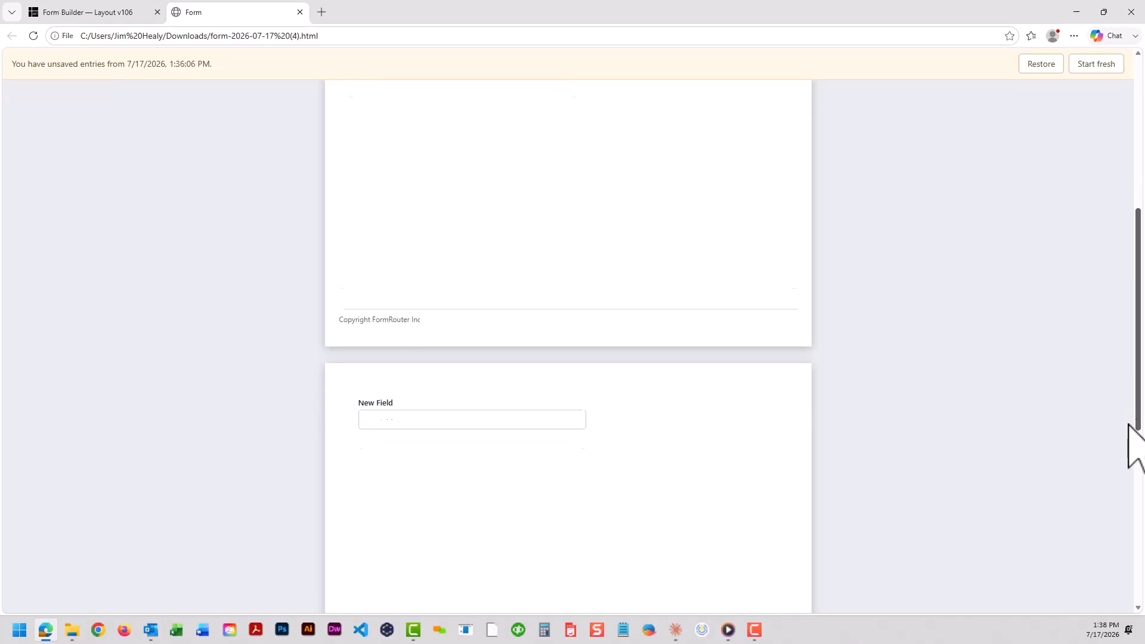
pyautogui.scroll(-10, 1131, 447)
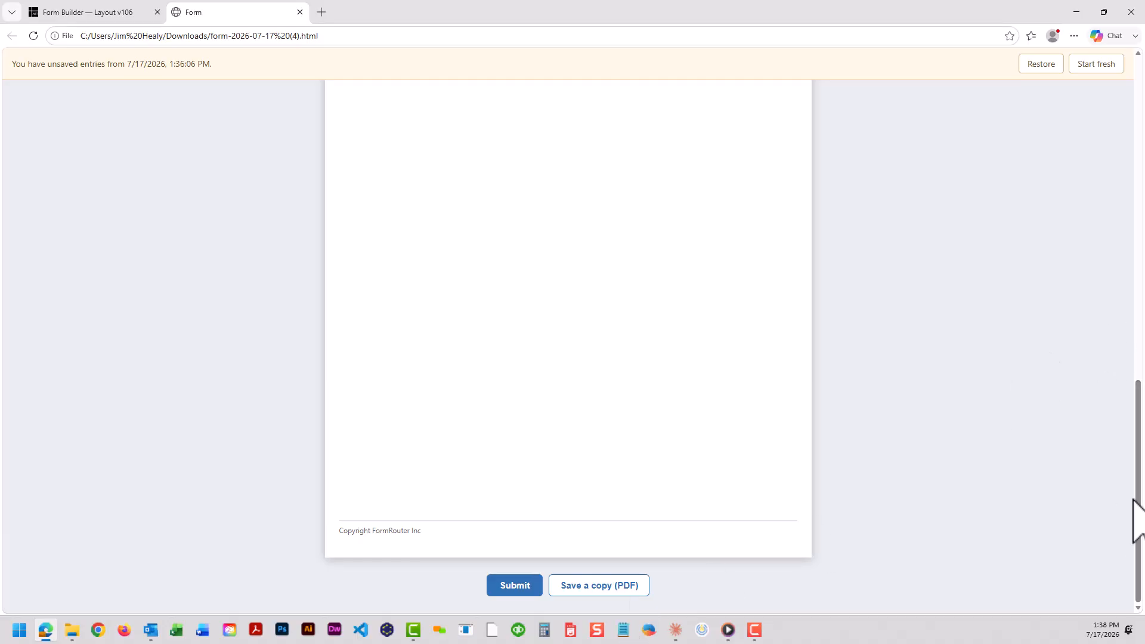
pyautogui.moveTo(1139, 495); pyautogui.dragTo(1139, 171)
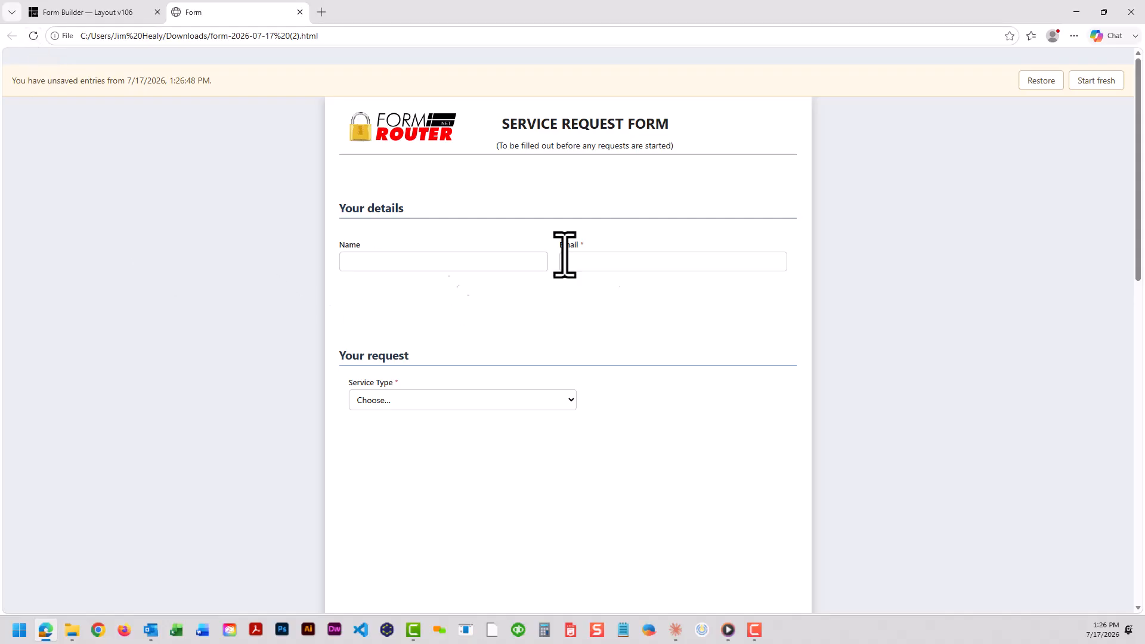
pyautogui.click(1022, 80)
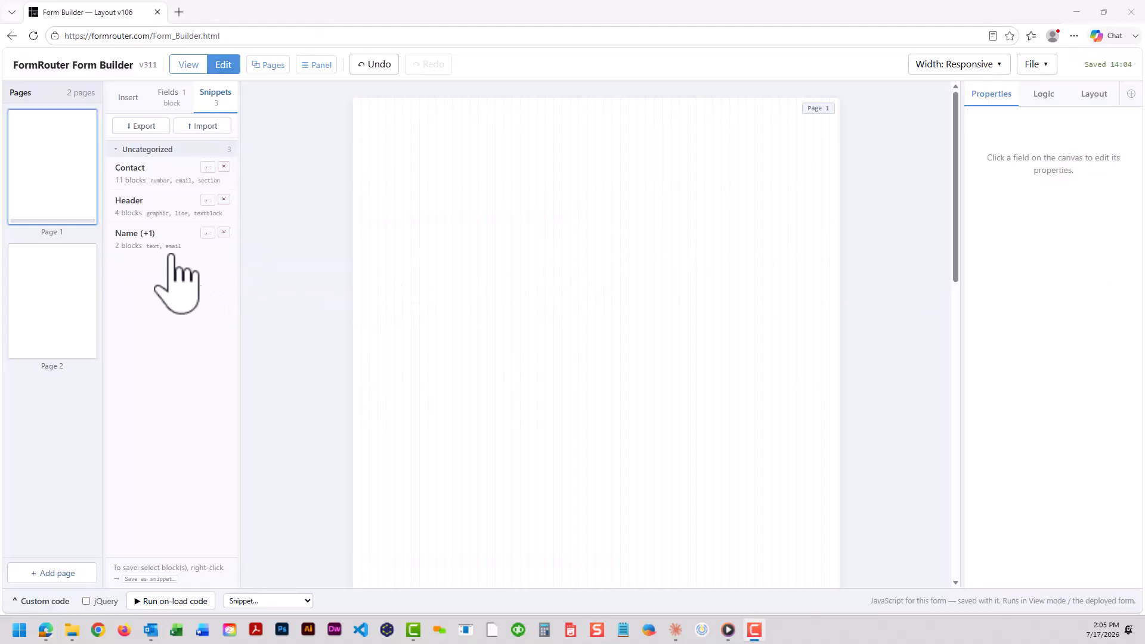
# Insert the Header snippet at the top of page 1 and the Contact snippet below it
pyautogui.moveTo(198, 208); pyautogui.dragTo(453, 128)
pyautogui.click(513, 268)
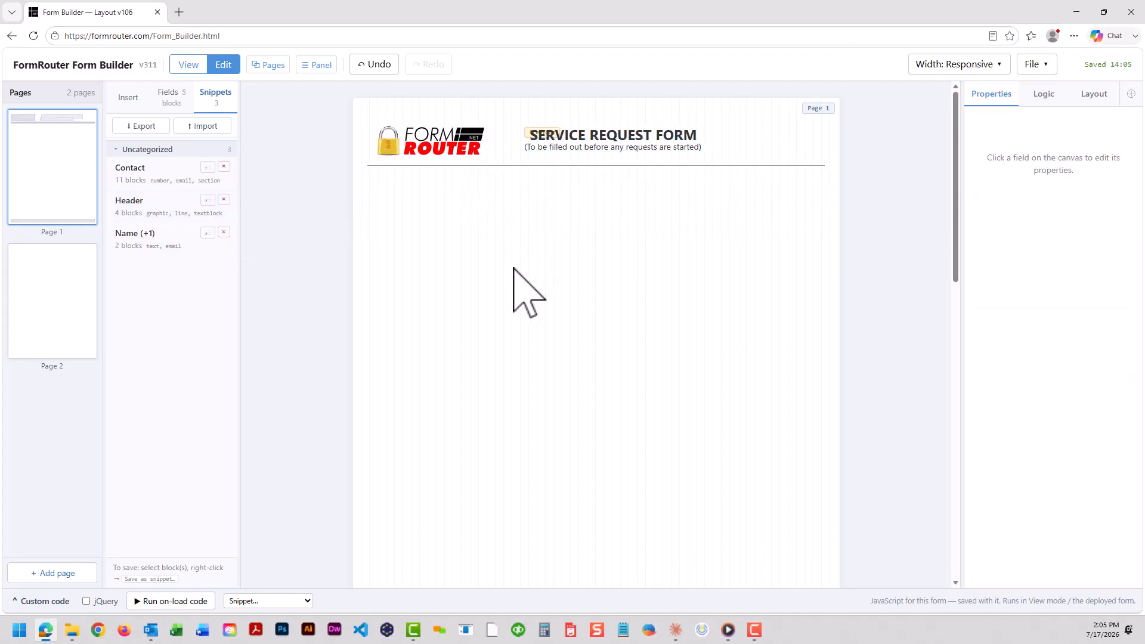
pyautogui.moveTo(139, 173); pyautogui.dragTo(437, 189)
pyautogui.click(524, 511)
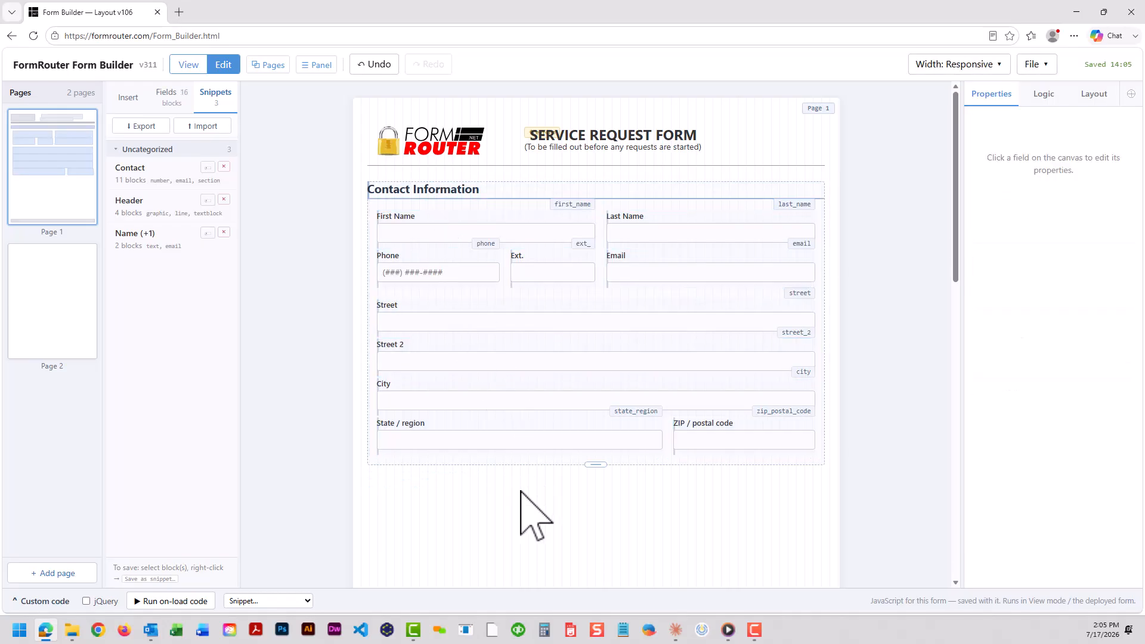
# Mark the First Name and Last Name fields in the contact section as required
pyautogui.click(563, 232)
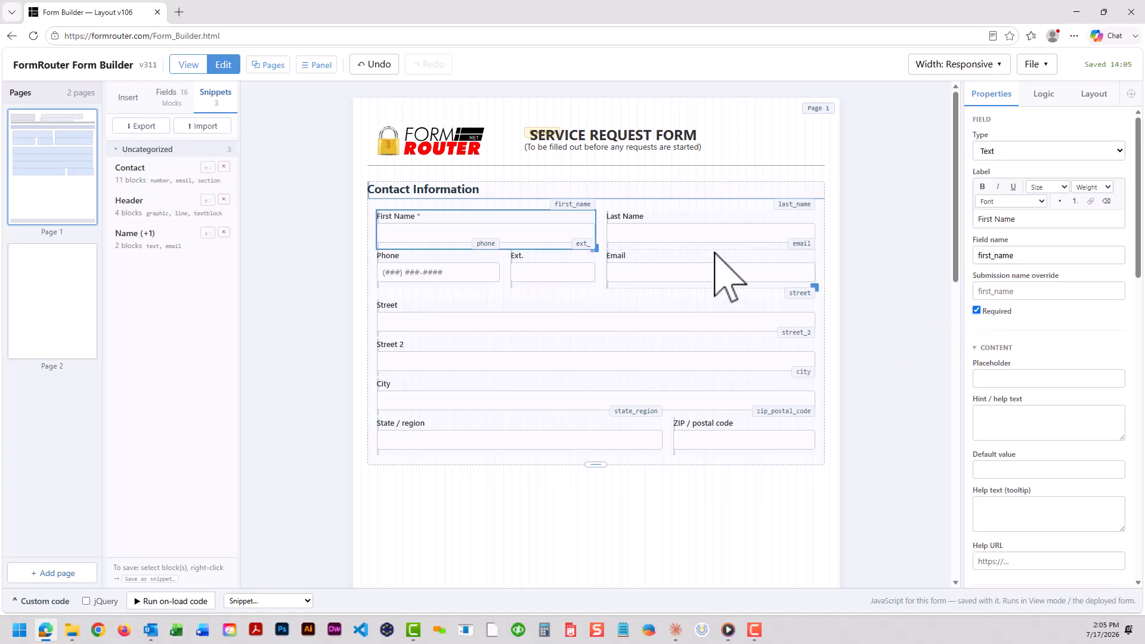
pyautogui.click(656, 233)
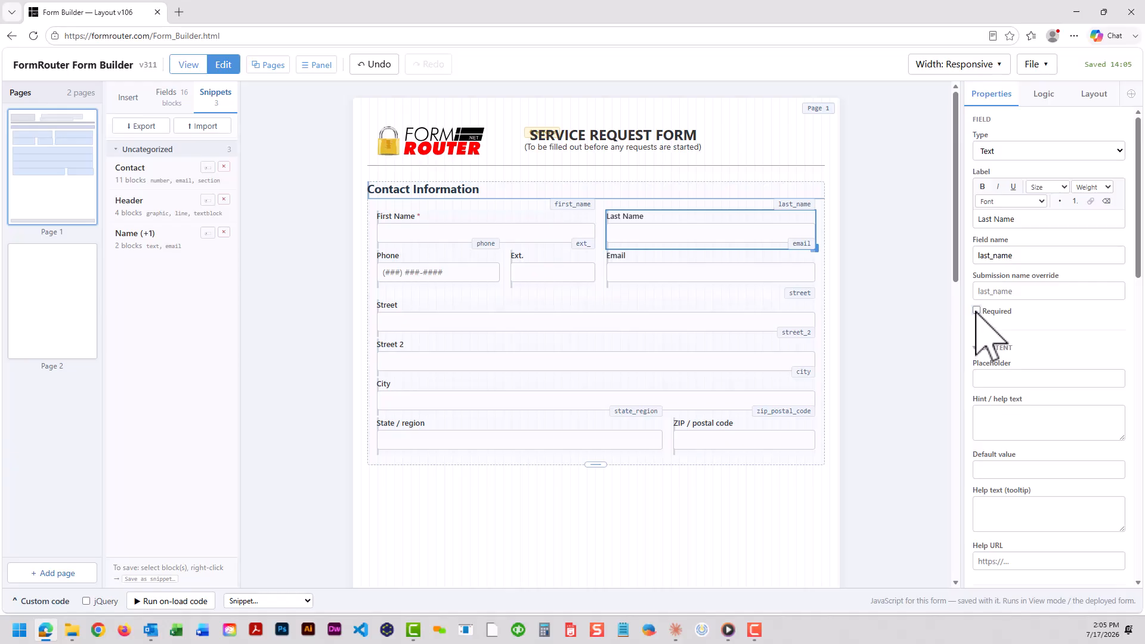
# Preview the form in View mode, enter a test phone number in the Phone field, and return to editing
pyautogui.click(189, 67)
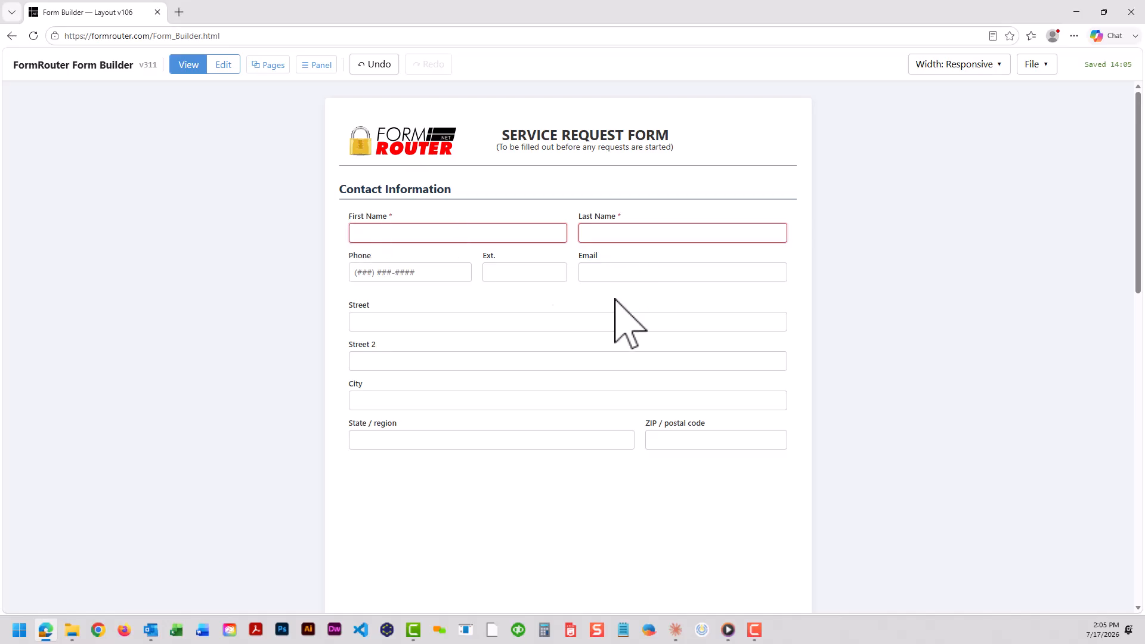
pyautogui.click(362, 273)
pyautogui.write('333) 333-3333')
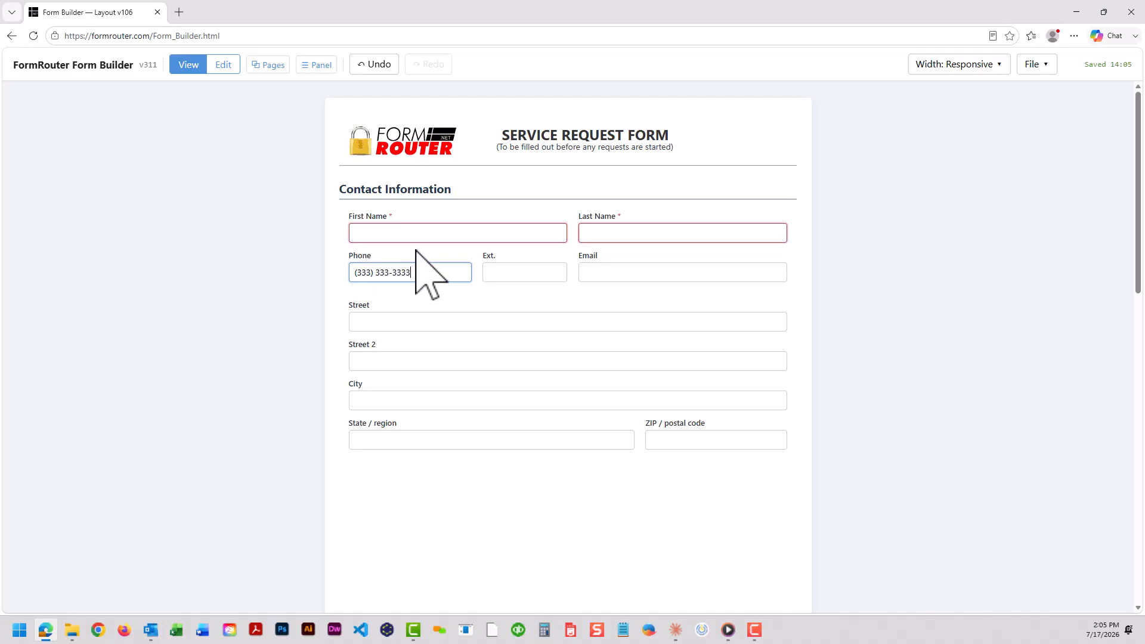
pyautogui.click(223, 64)
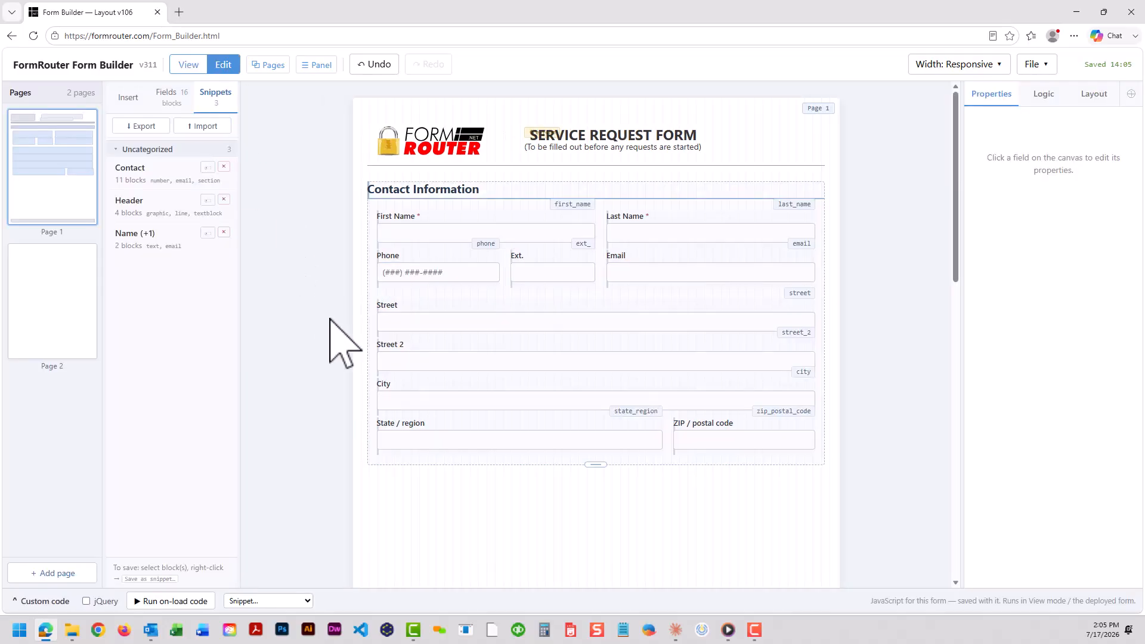